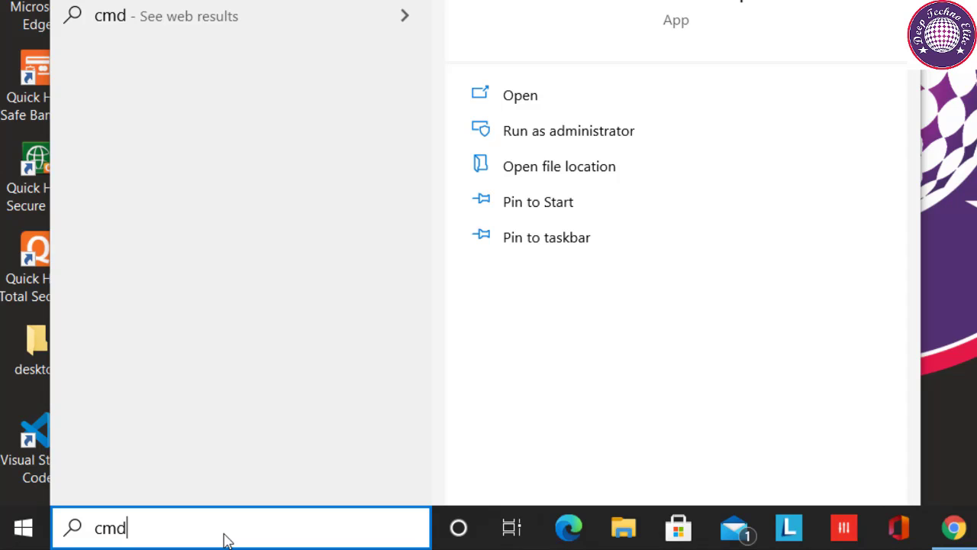
Open Command Prompt, check for an installed Python with python --version, and close the window.
{"action": "key", "text": "Return"}
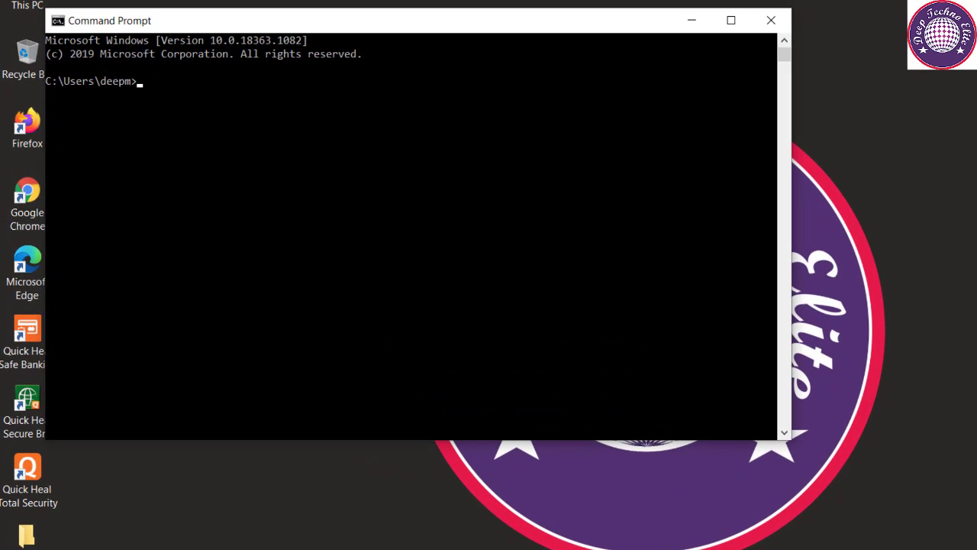
{"action": "type", "text": "python --versio"}
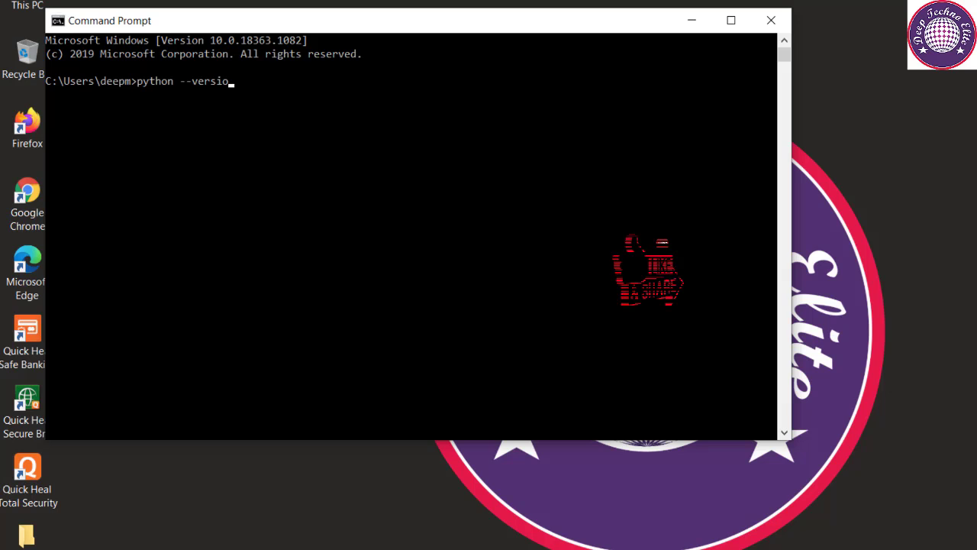
{"action": "type", "text": "n"}
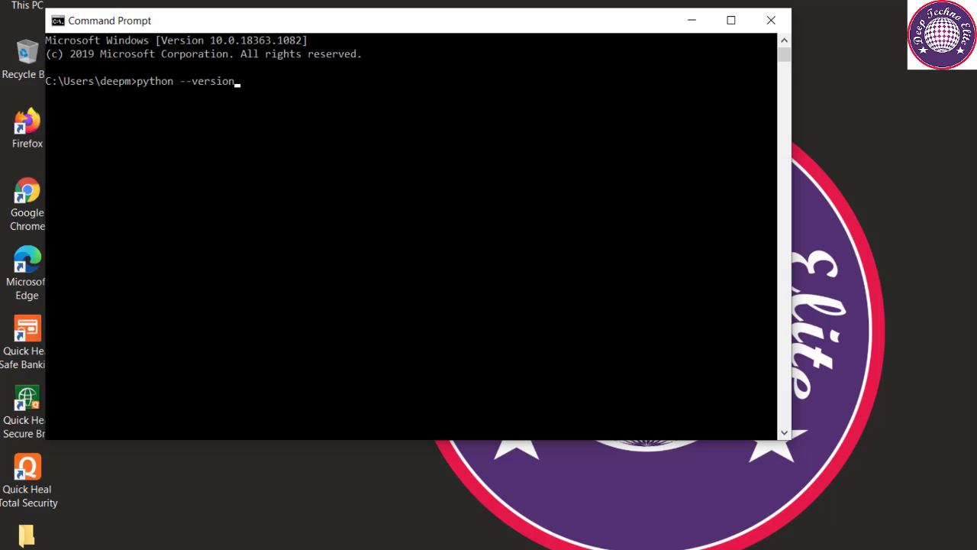
{"action": "key", "text": "Return"}
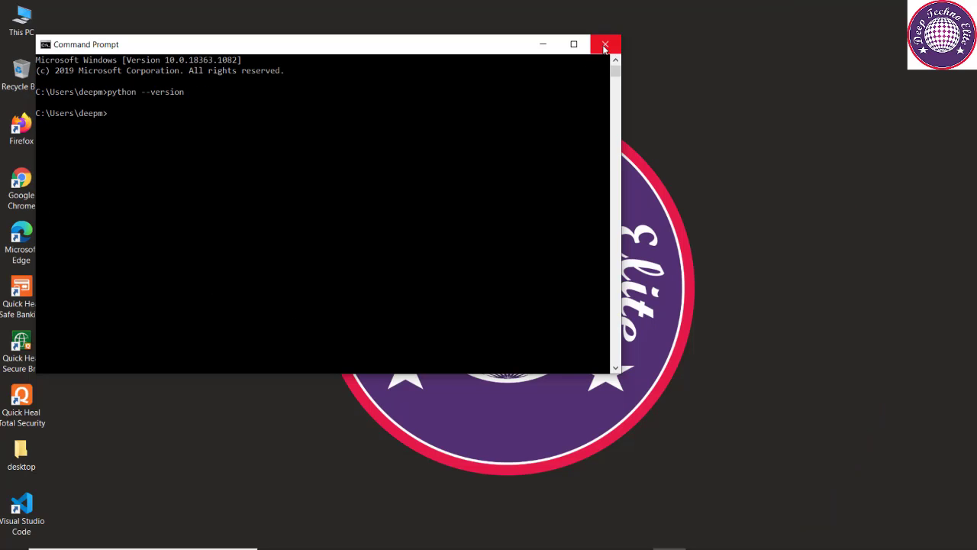
{"action": "left_click", "coordinate": [605, 44]}
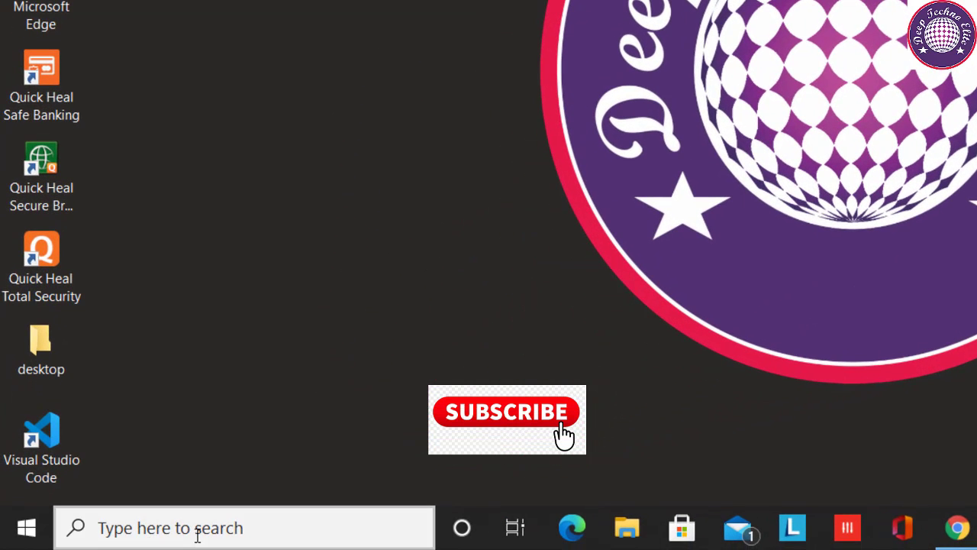
Search Windows for python, open the matching run command, and close the Microsoft Store page.
{"action": "left_click", "coordinate": [197, 535]}
{"action": "type", "text": "pytho"}
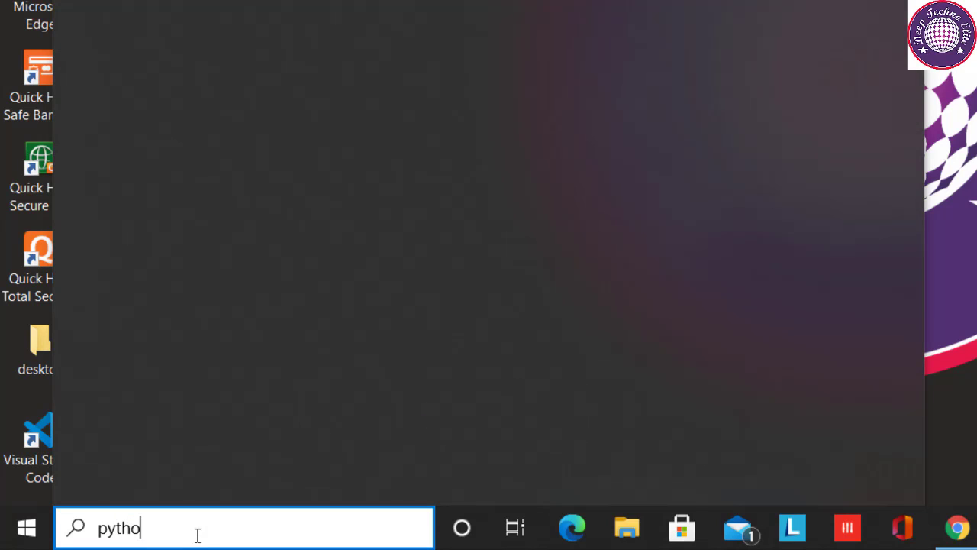
{"action": "type", "text": "n"}
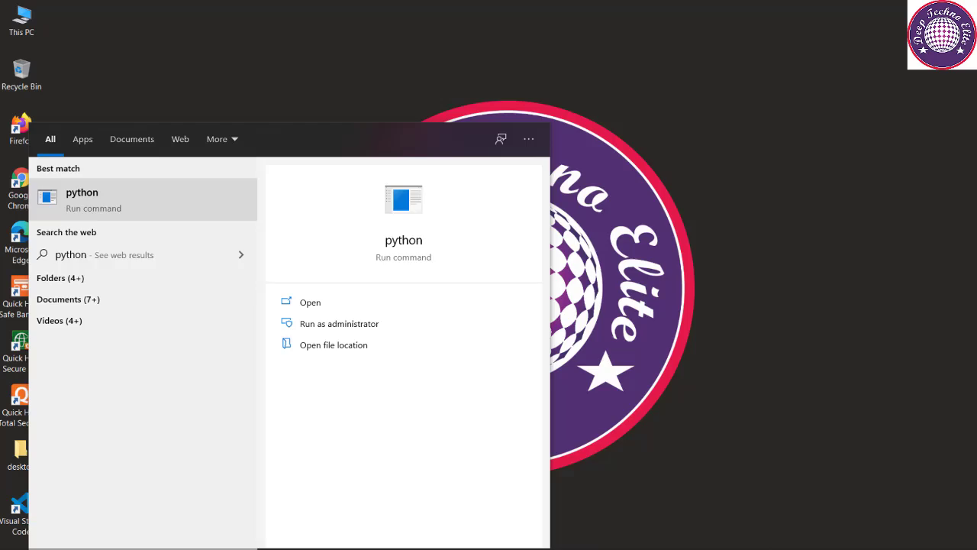
{"action": "key", "text": "Return"}
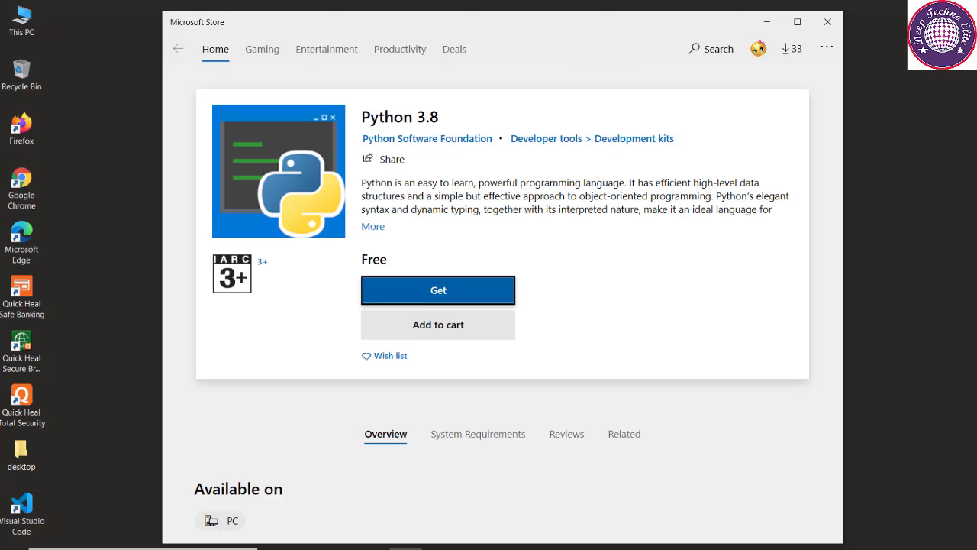
{"action": "left_click", "coordinate": [828, 22]}
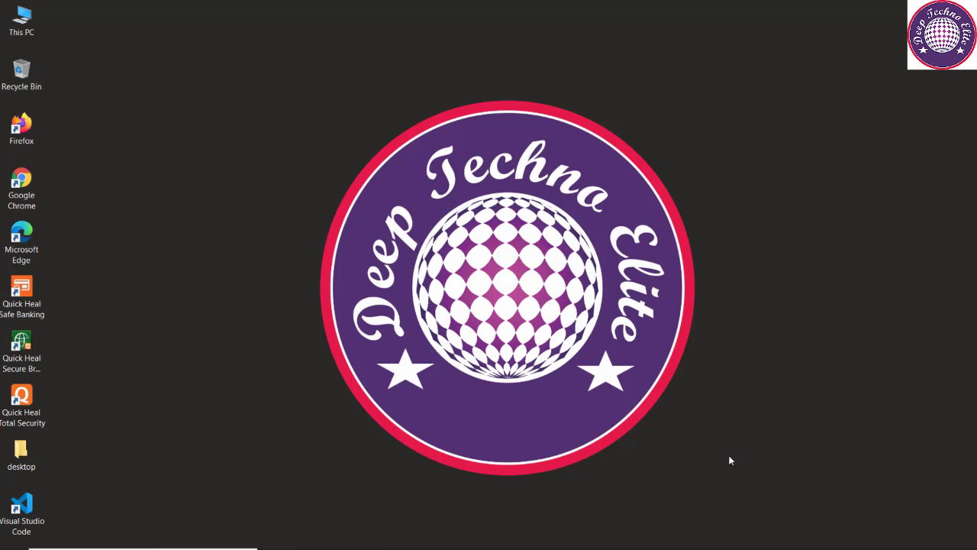
Switch to Google Chrome and open the python.org website.
{"action": "left_click", "coordinate": [569, 543]}
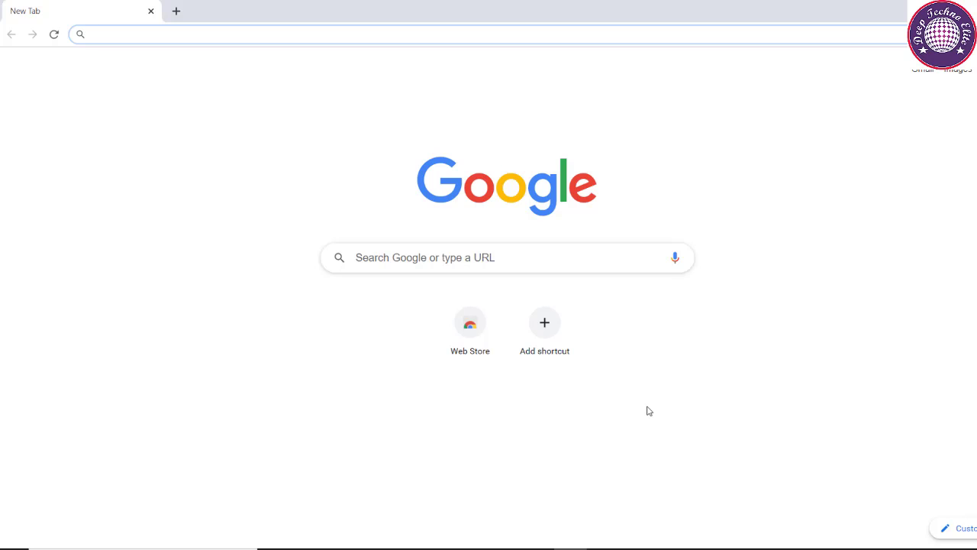
{"action": "type", "text": "py"}
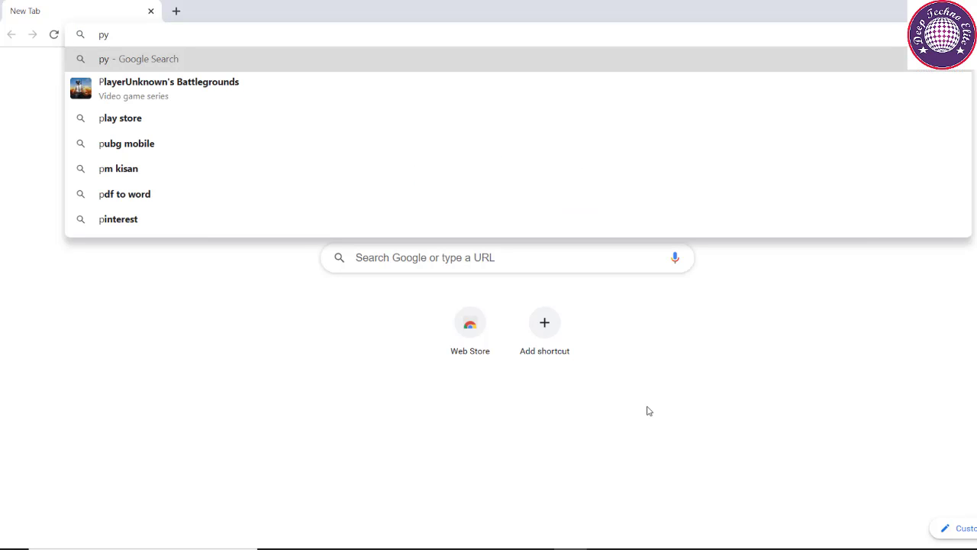
{"action": "type", "text": "th"}
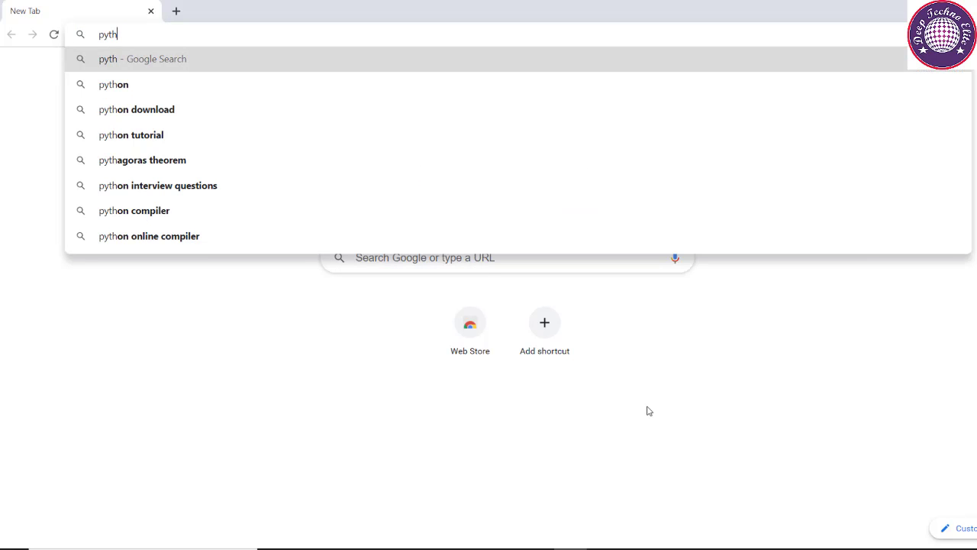
{"action": "type", "text": "on.org"}
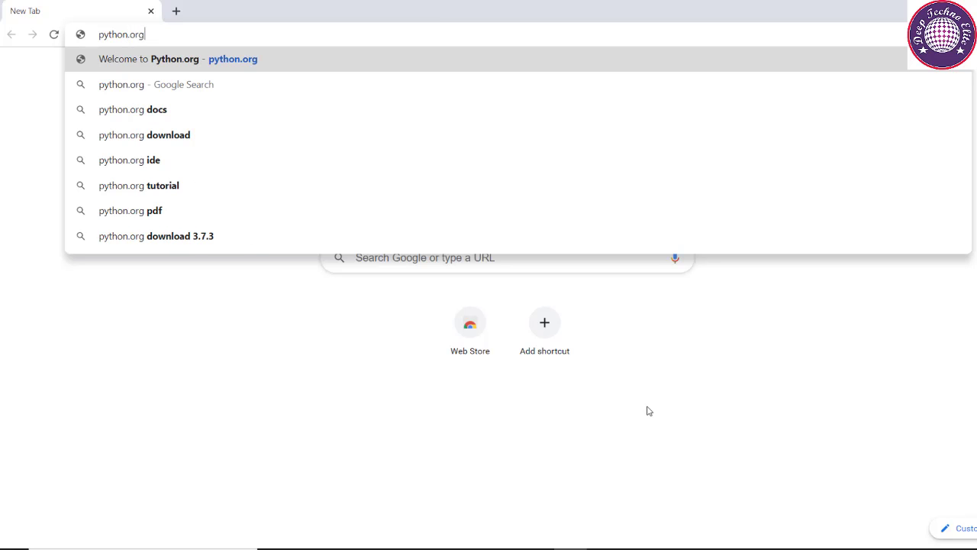
{"action": "key", "text": "Return"}
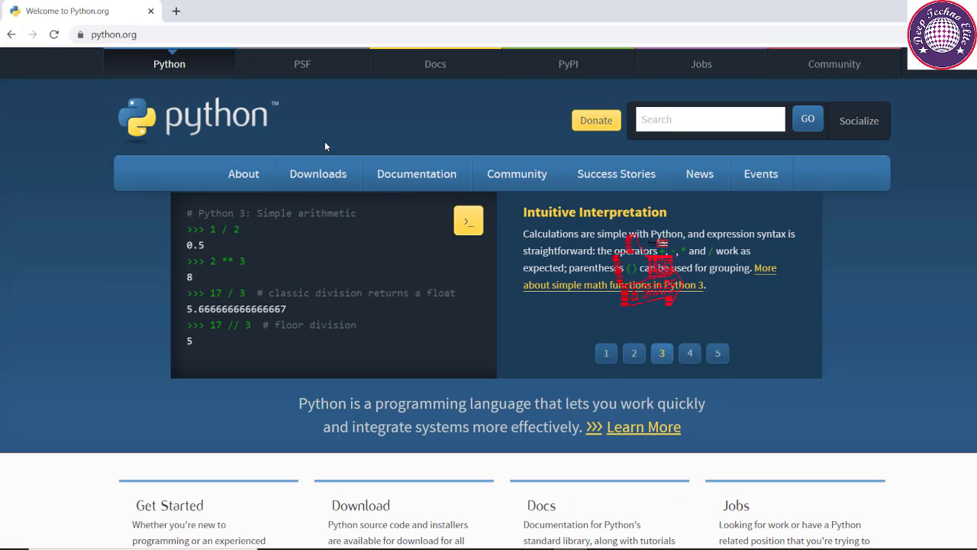
Download the Windows x86-64 executable installer from the latest Python 3 release page, Python 3.9.0.
{"action": "mouse_move", "coordinate": [321, 174]}
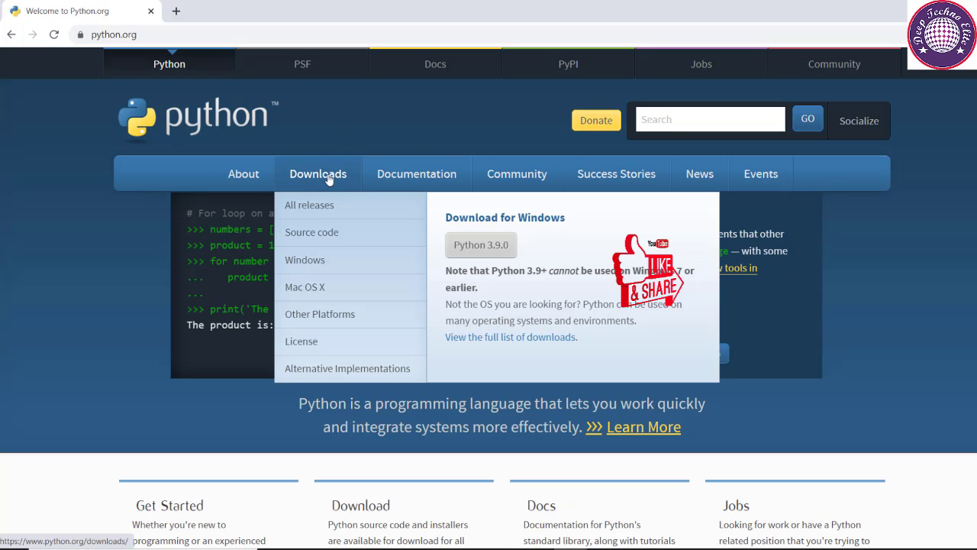
{"action": "left_click", "coordinate": [325, 263]}
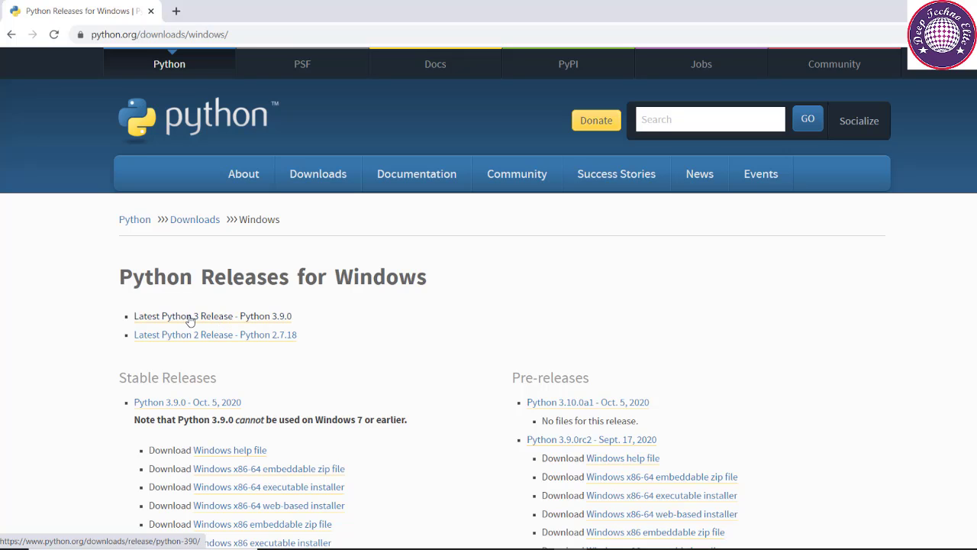
{"action": "left_click", "coordinate": [221, 320]}
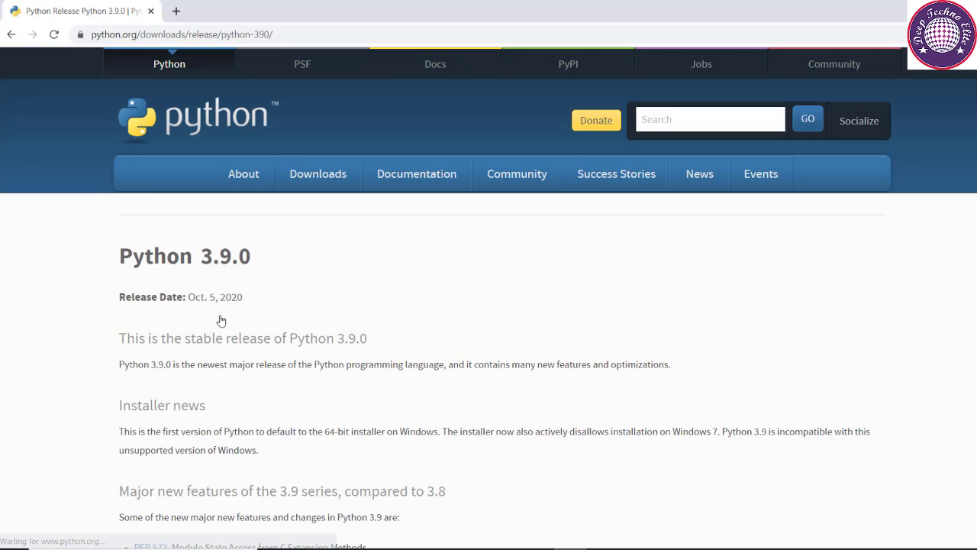
{"action": "scroll", "coordinate": [324, 273], "scroll_direction": "down", "scroll_amount": 15}
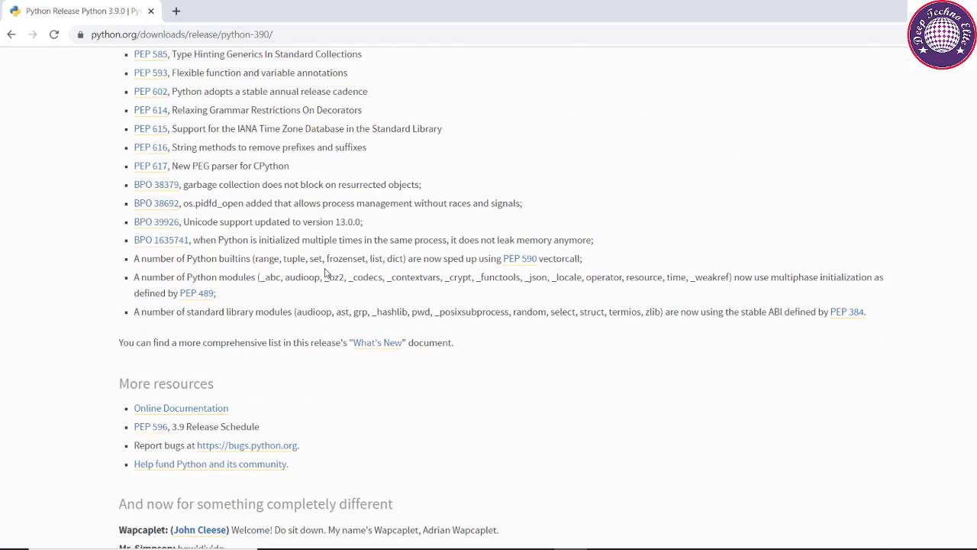
{"action": "scroll", "coordinate": [324, 273], "scroll_direction": "down", "scroll_amount": 4}
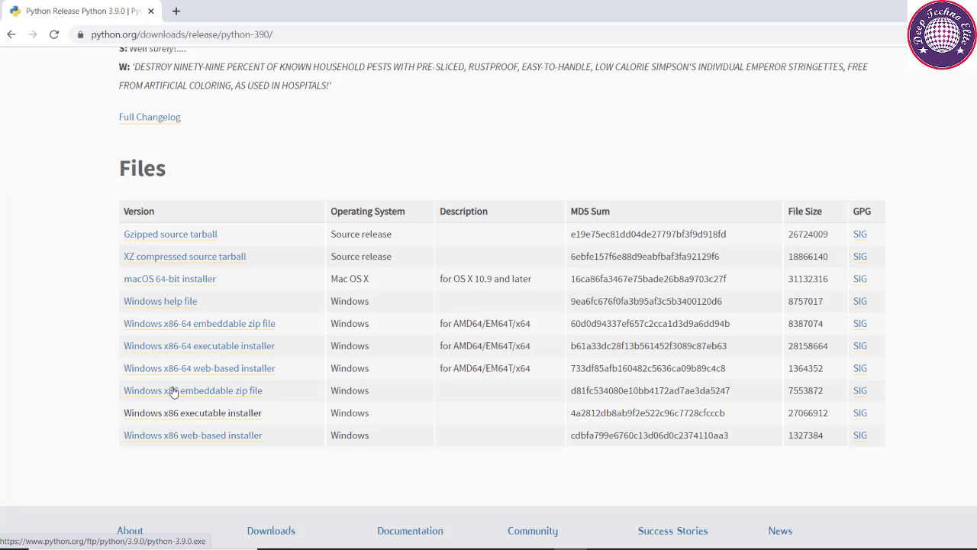
{"action": "left_click", "coordinate": [220, 349]}
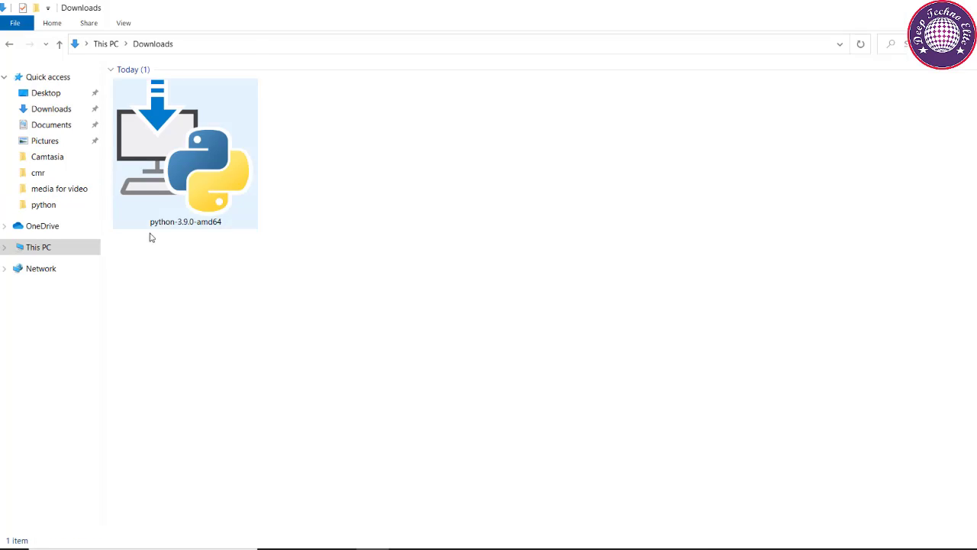
Launch the python-3.9.0-amd64 installer, enable adding Python 3.9 to PATH, and choose a customized installation with the default optional features.
{"action": "mouse_move", "coordinate": [191, 228]}
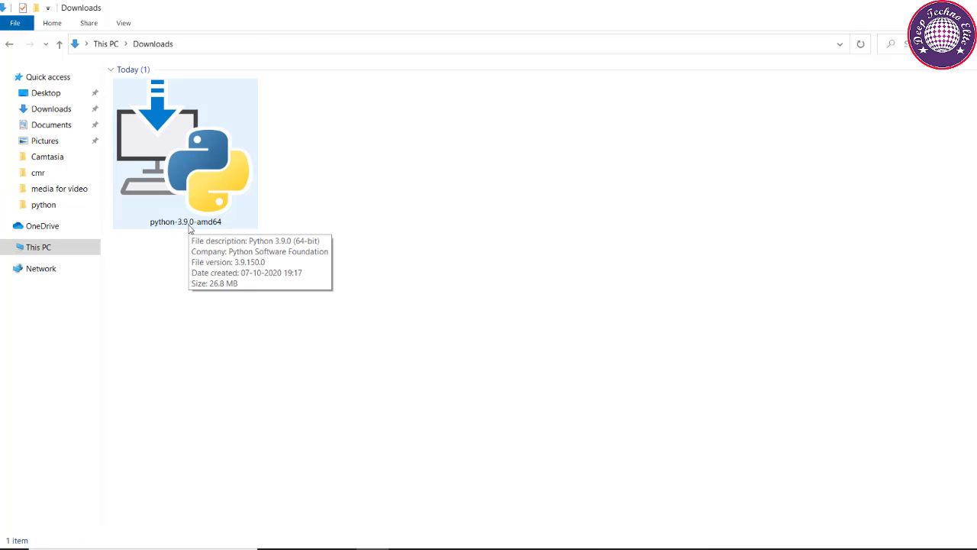
{"action": "double_click", "coordinate": [195, 151]}
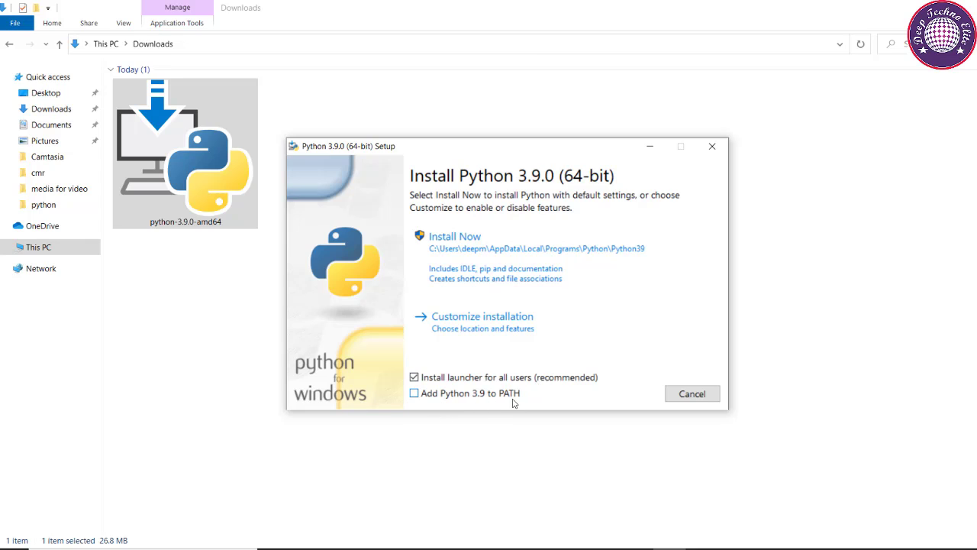
{"action": "left_click", "coordinate": [414, 394]}
{"action": "left_click", "coordinate": [552, 320]}
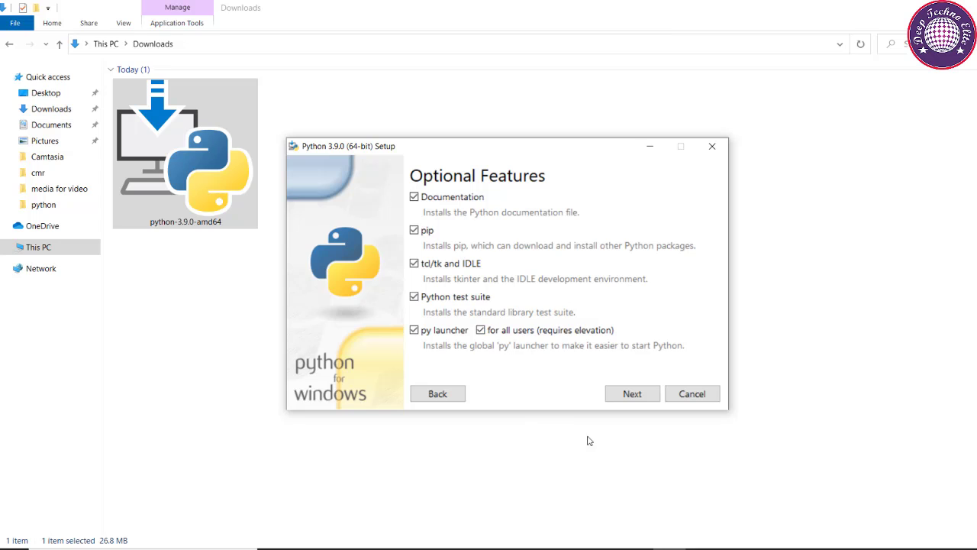
{"action": "left_click", "coordinate": [632, 394]}
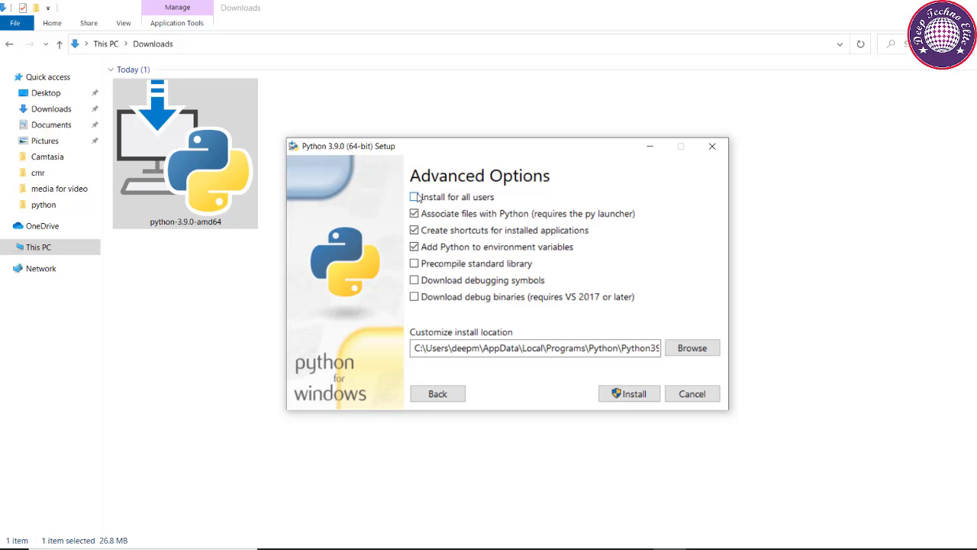
Install Python for all users, disable the path length limit when setup finishes, and close the installer.
{"action": "left_click", "coordinate": [415, 197]}
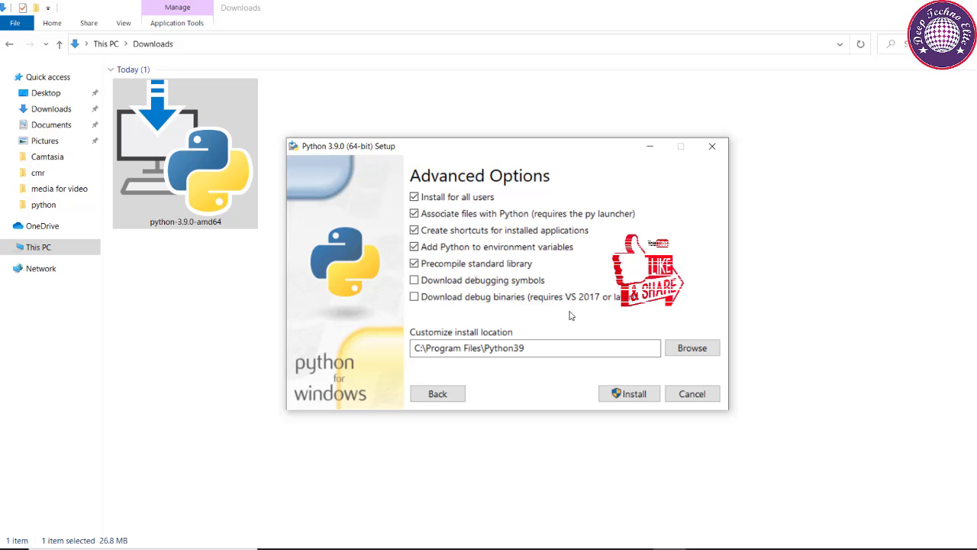
{"action": "left_click", "coordinate": [638, 396]}
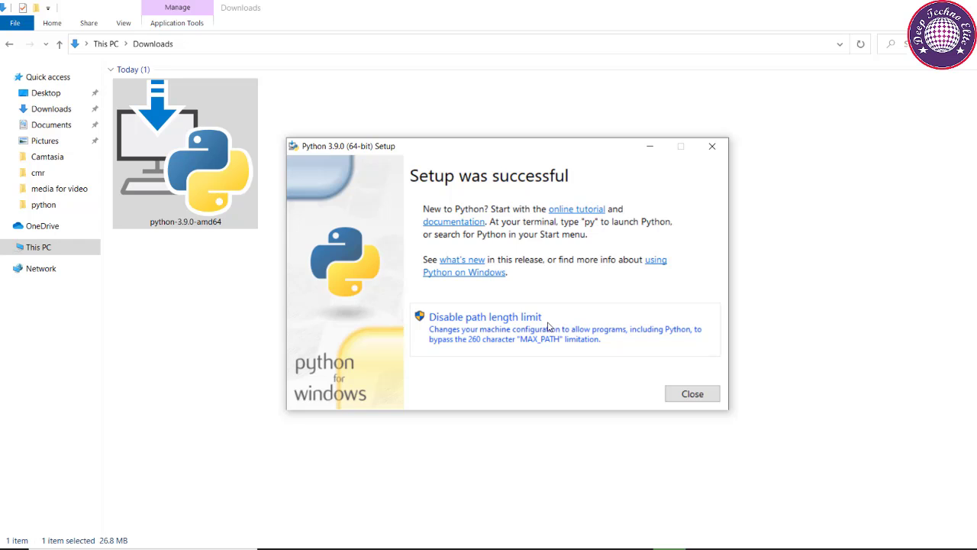
{"action": "left_click", "coordinate": [487, 324]}
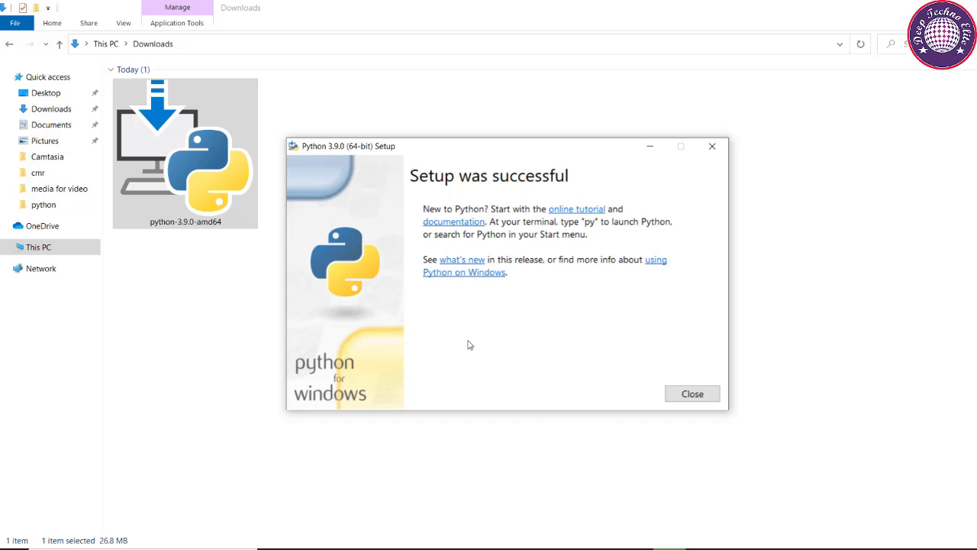
{"action": "left_click", "coordinate": [699, 397]}
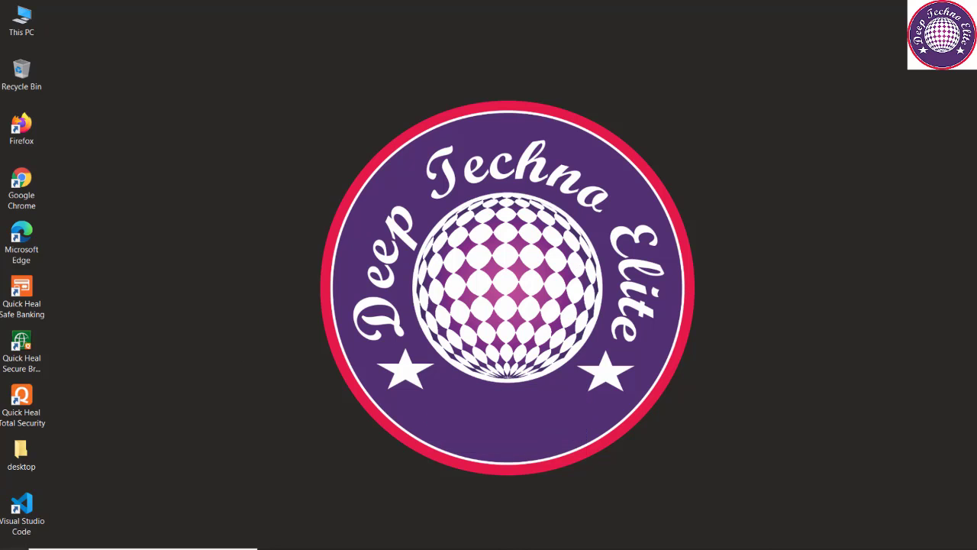
Launch Python 3.9 (64-bit) from the expanded list of recently added apps.
{"action": "key", "text": "super"}
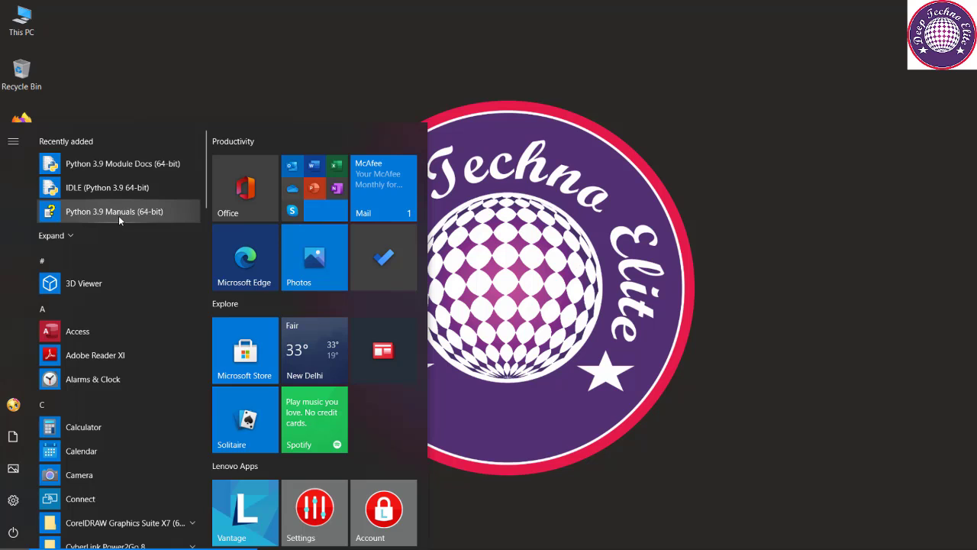
{"action": "left_click", "coordinate": [74, 238]}
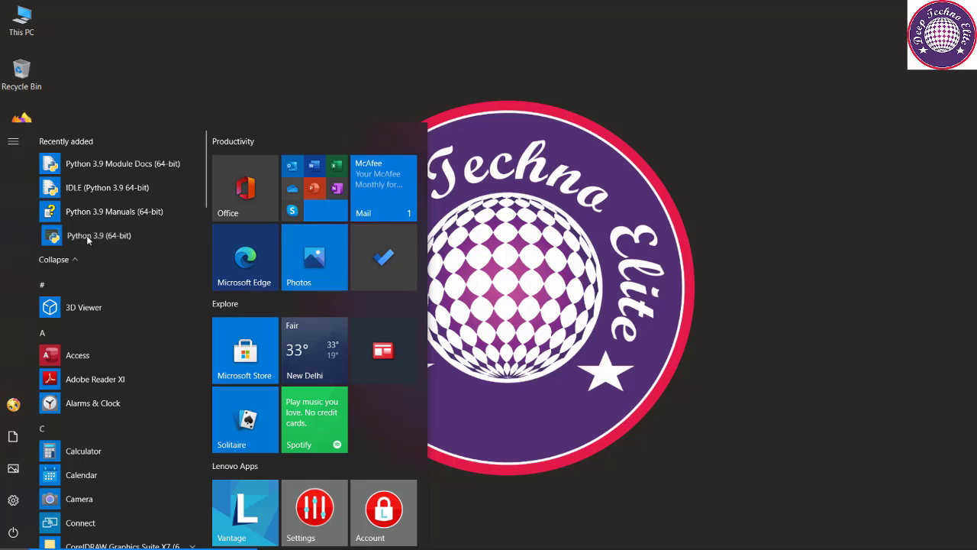
{"action": "left_click", "coordinate": [86, 235]}
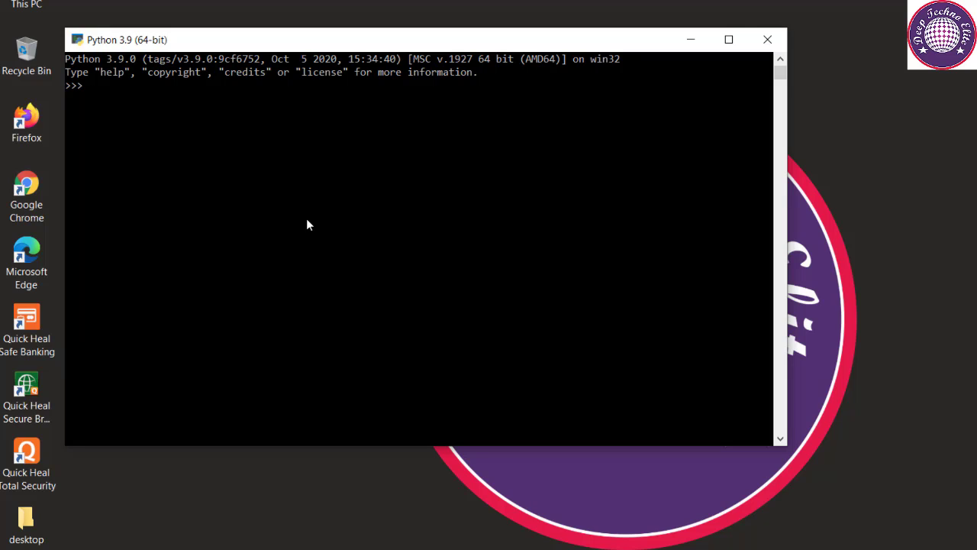
Run print("Hello World") in the Python interpreter and close its window.
{"action": "type", "text": "print("}
{"action": "key", "text": "BackSpace"}
{"action": "type", "text": "()"}
{"action": "key", "text": "Left"}
{"action": "type", "text": "\""}
{"action": "type", "text": "\""}
{"action": "type", "text": "Hello "}
{"action": "type", "text": "Wor"}
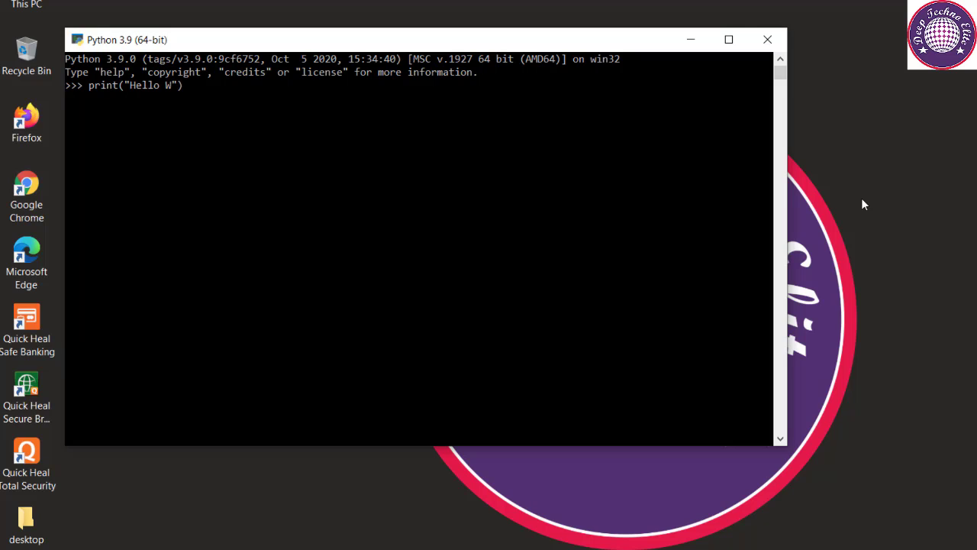
{"action": "type", "text": "ld"}
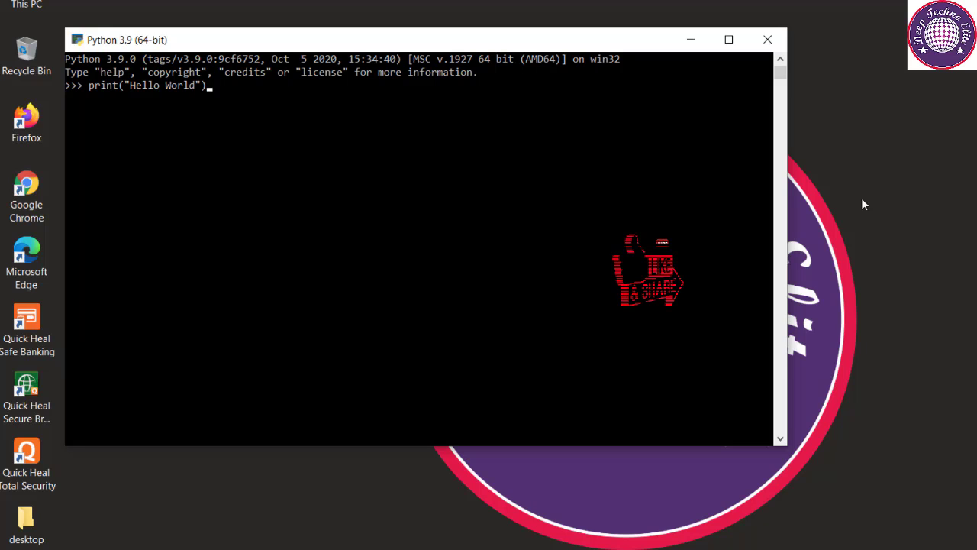
{"action": "key", "text": "Return"}
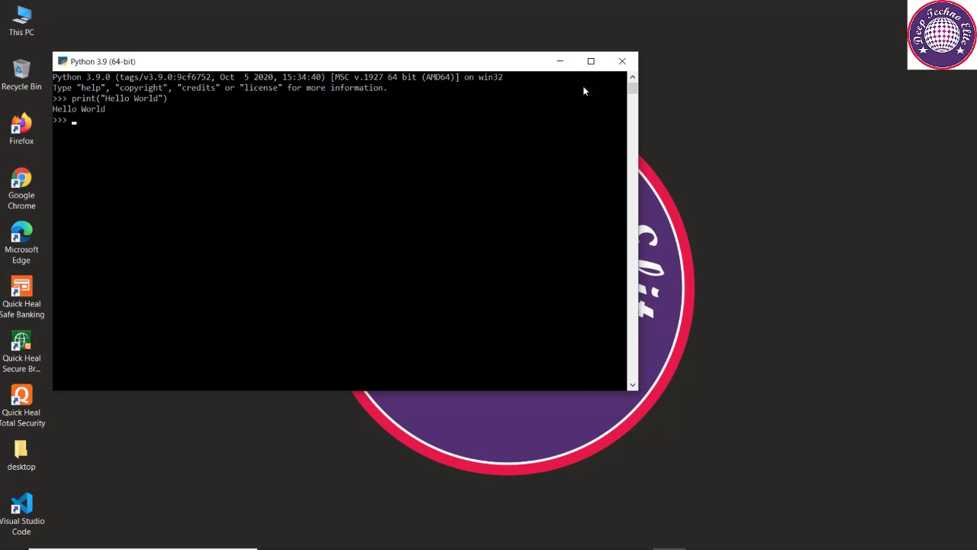
{"action": "left_click", "coordinate": [623, 61]}
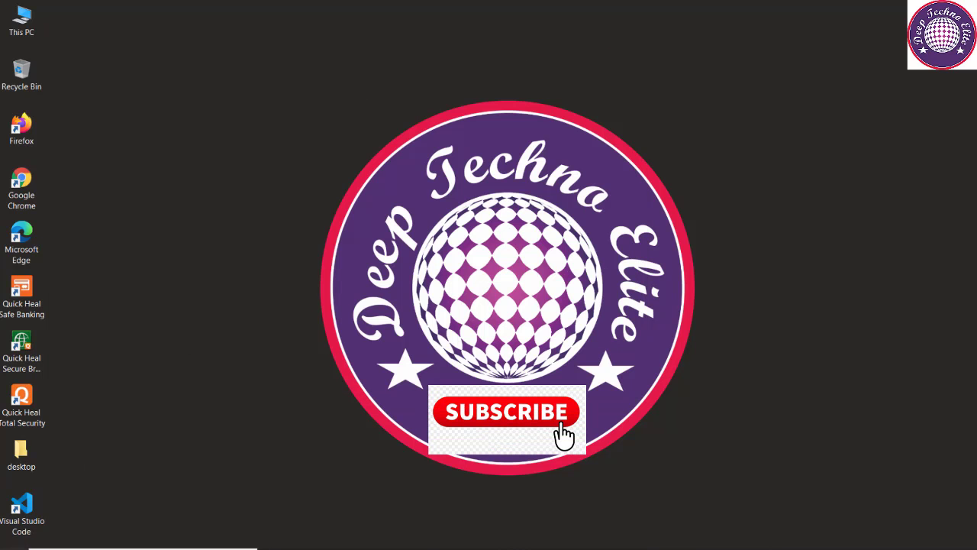
Launch the Python 3.9 IDLE shell and run print('Hello World').
{"action": "key", "text": "super"}
{"action": "left_click", "coordinate": [90, 191]}
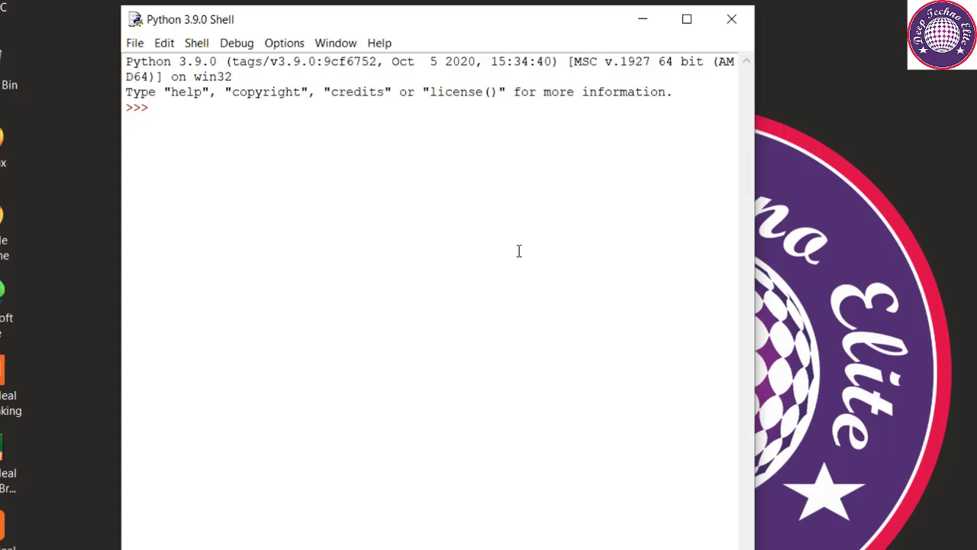
{"action": "type", "text": "print"}
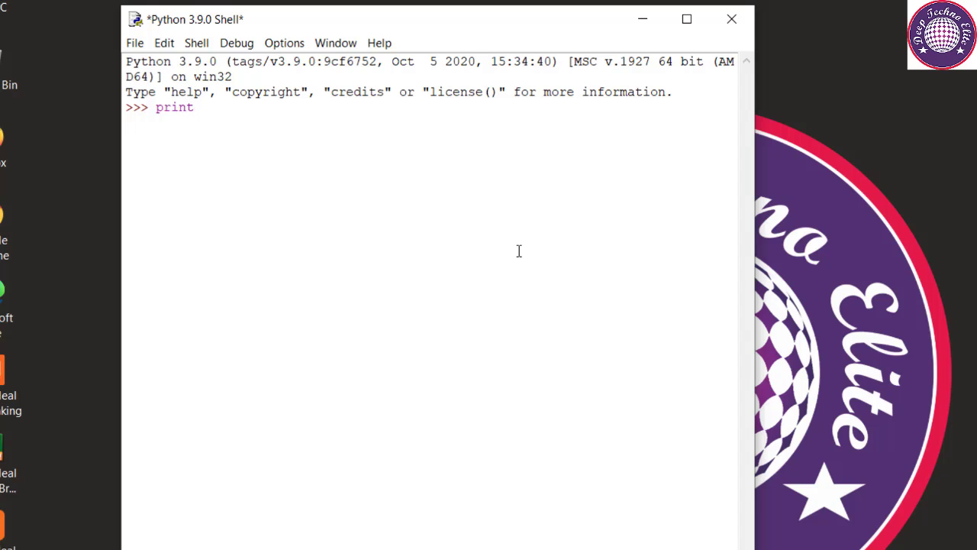
{"action": "type", "text": "()"}
{"action": "key", "text": "Left"}
{"action": "type", "text": "''"}
{"action": "key", "text": "Left"}
{"action": "type", "text": "Hello World"}
{"action": "key", "text": "End"}
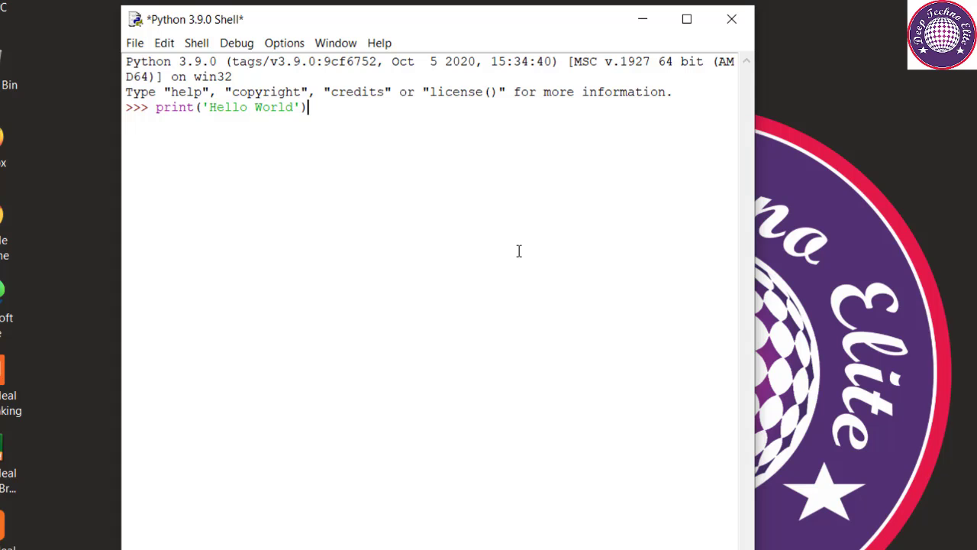
{"action": "key", "text": "Return"}
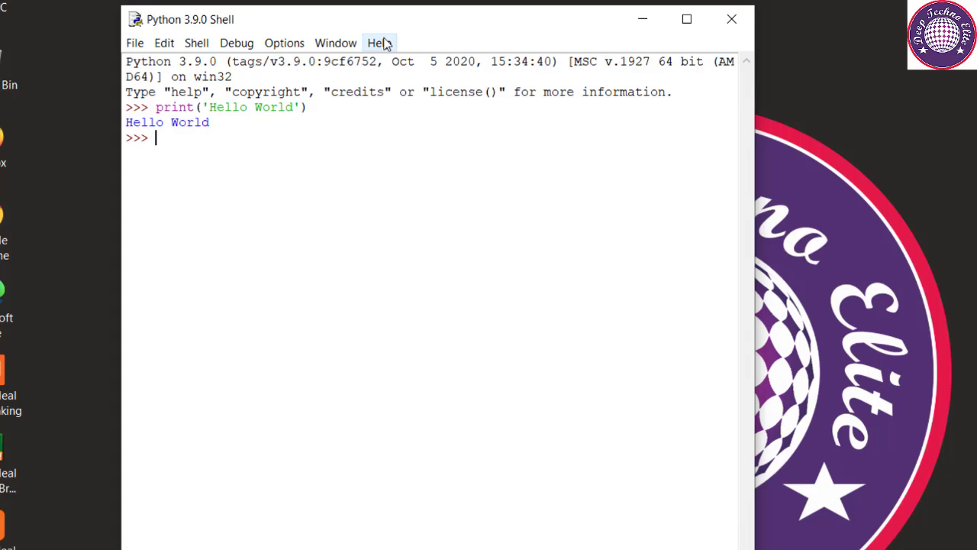
Create a new script file containing a print statement that outputs a person's name in double quotes.
{"action": "left_click", "coordinate": [136, 44]}
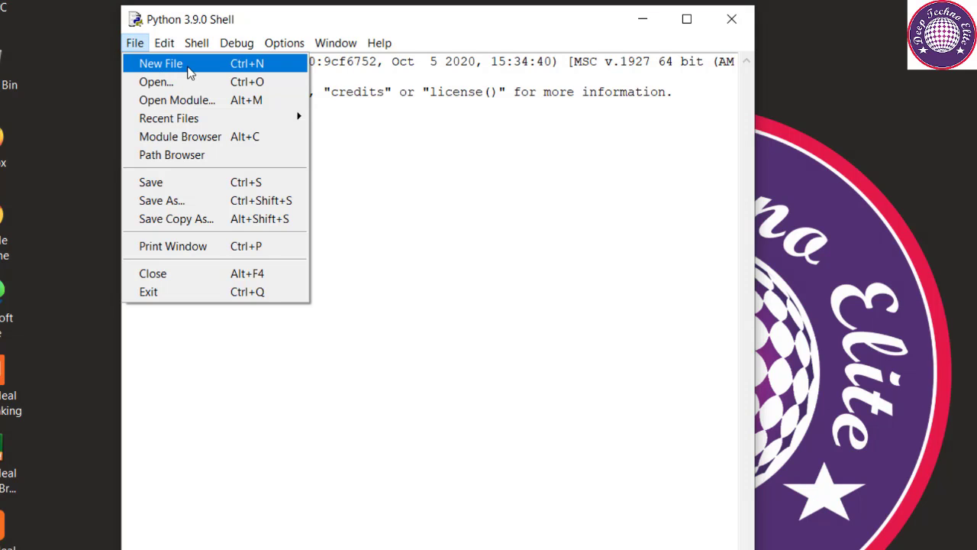
{"action": "left_click", "coordinate": [190, 68]}
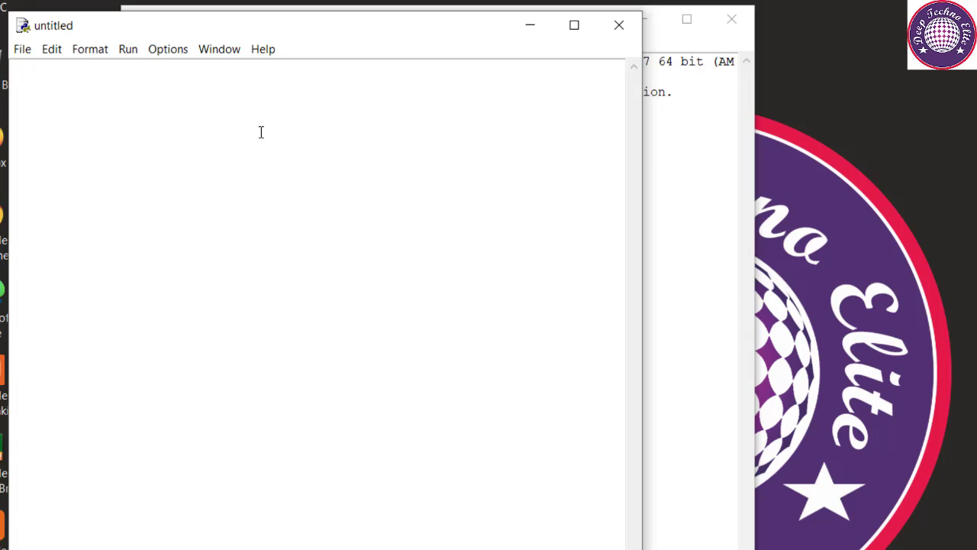
{"action": "type", "text": "print"}
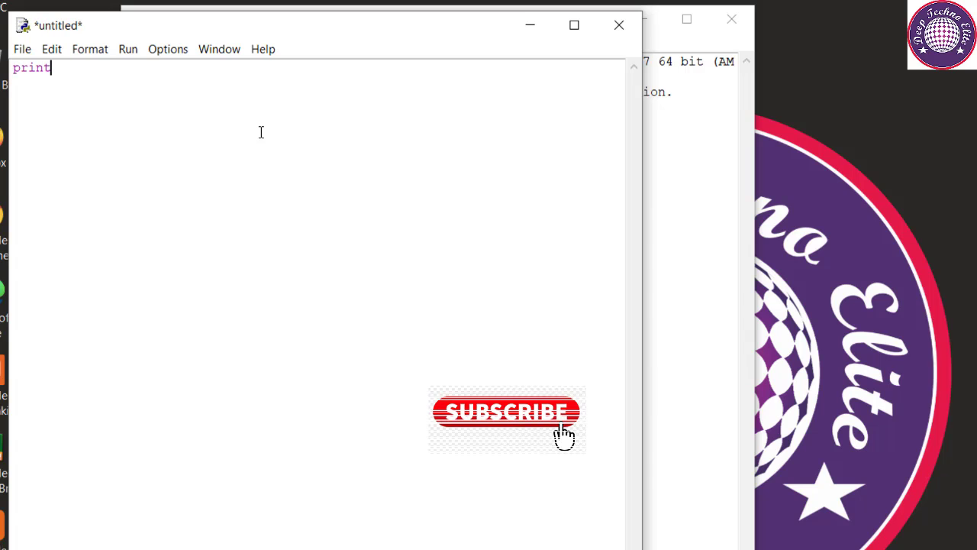
{"action": "type", "text": "("}
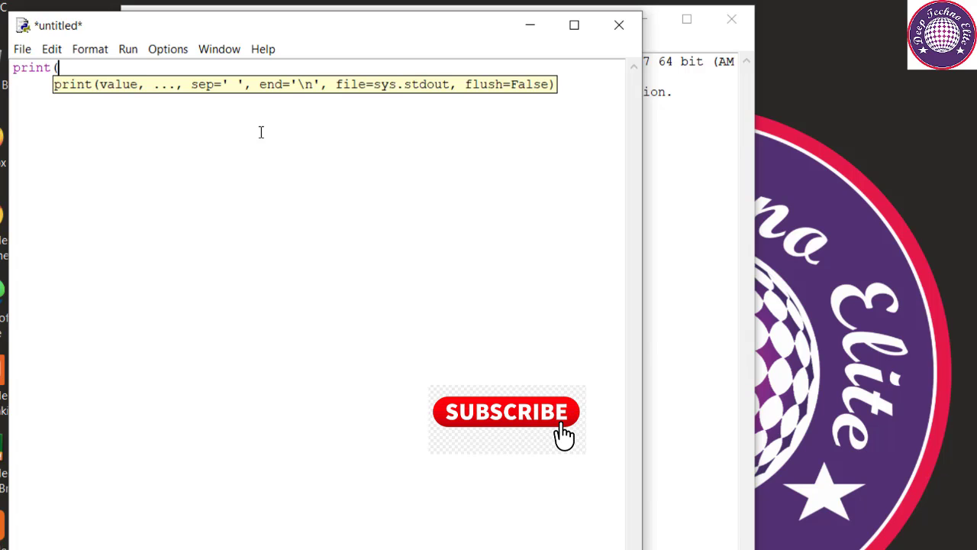
{"action": "type", "text": ")"}
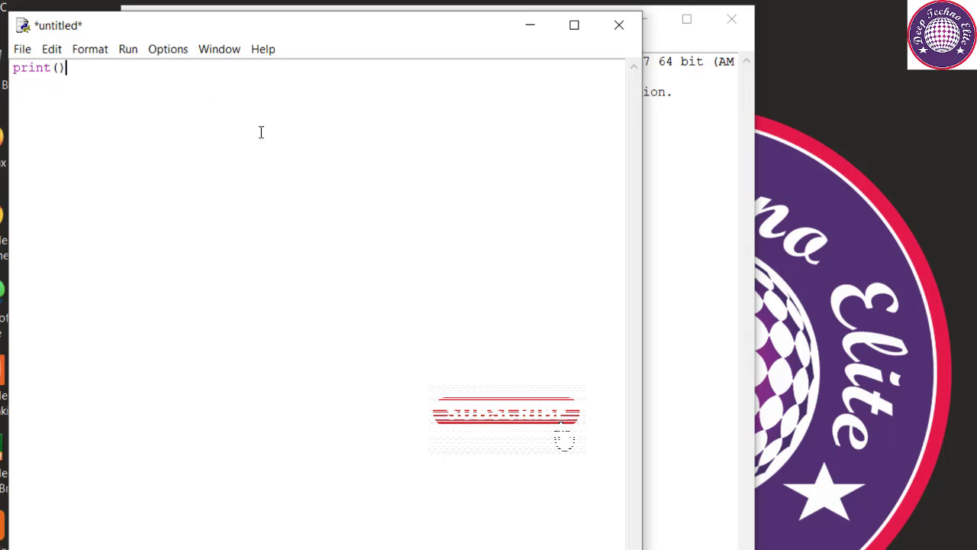
{"action": "key", "text": "Left"}
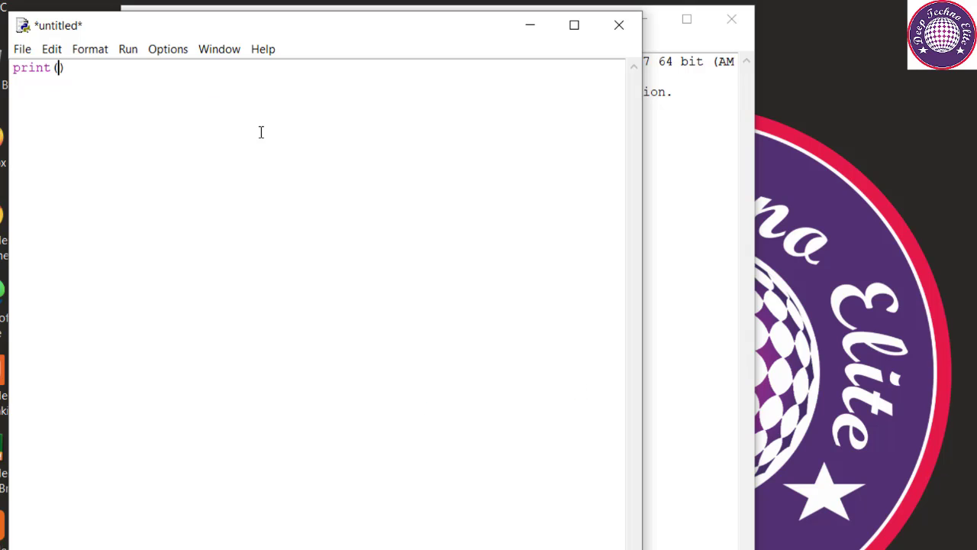
{"action": "type", "text": "\"\""}
{"action": "key", "text": "Left"}
{"action": "type", "text": "Deepmala"}
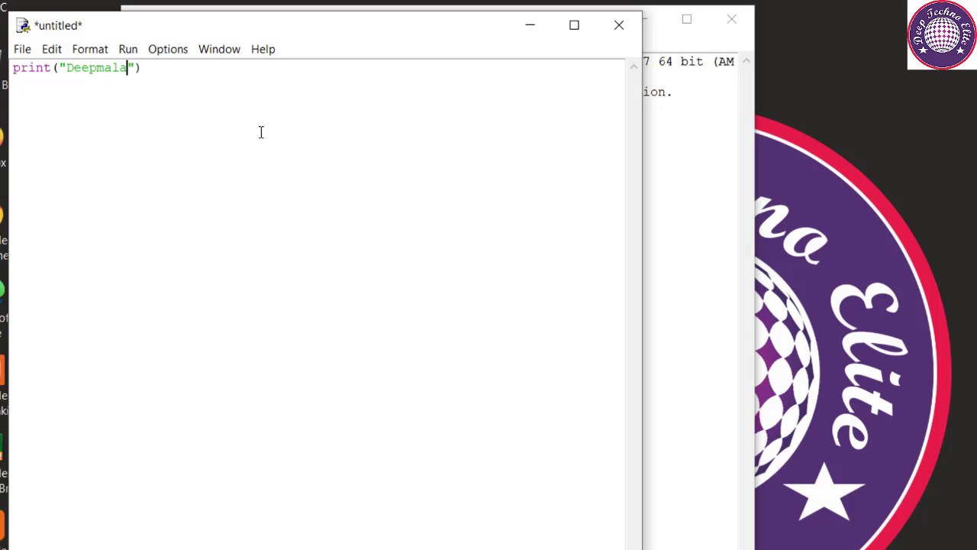
{"action": "key", "text": "Right"}
{"action": "key", "text": "Right"}
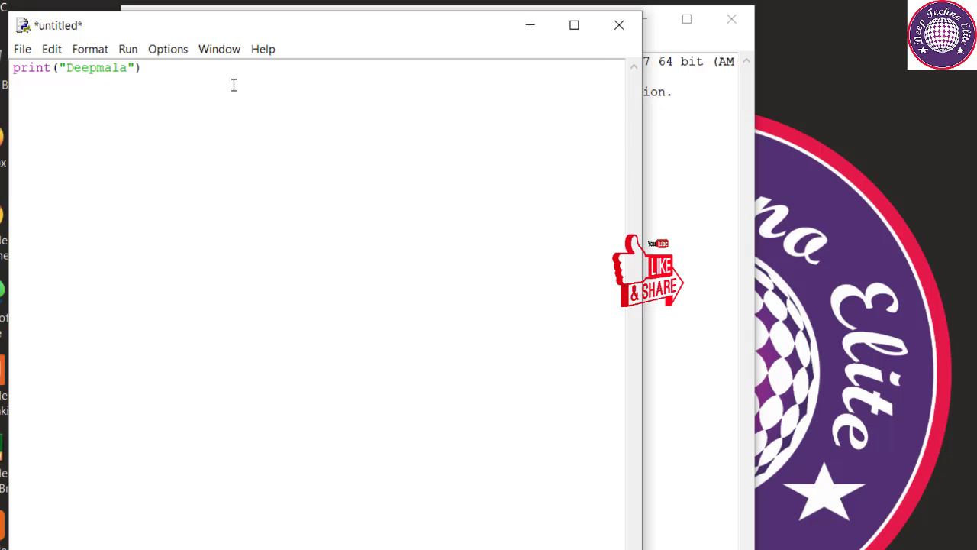
Save the script as example.py on the Desktop and run the module.
{"action": "left_click", "coordinate": [22, 48]}
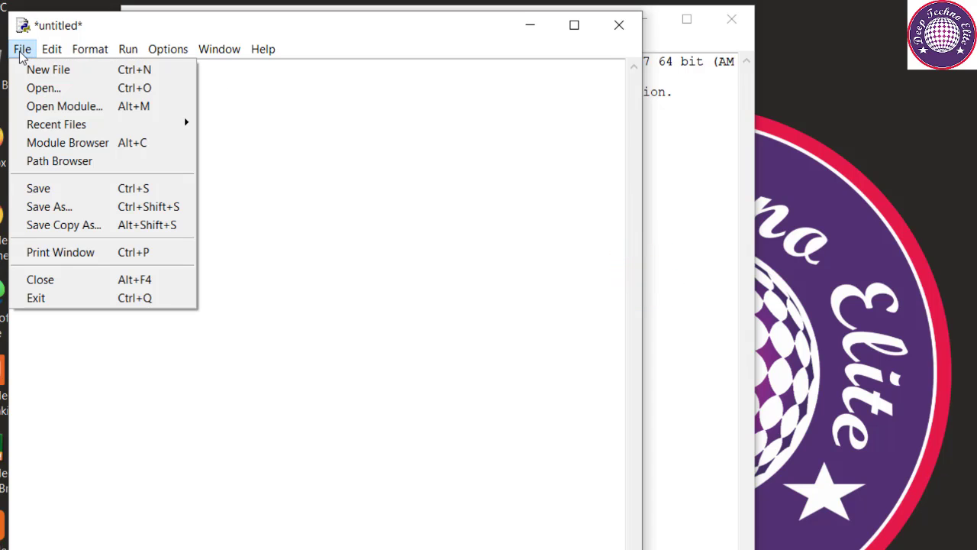
{"action": "left_click", "coordinate": [61, 191]}
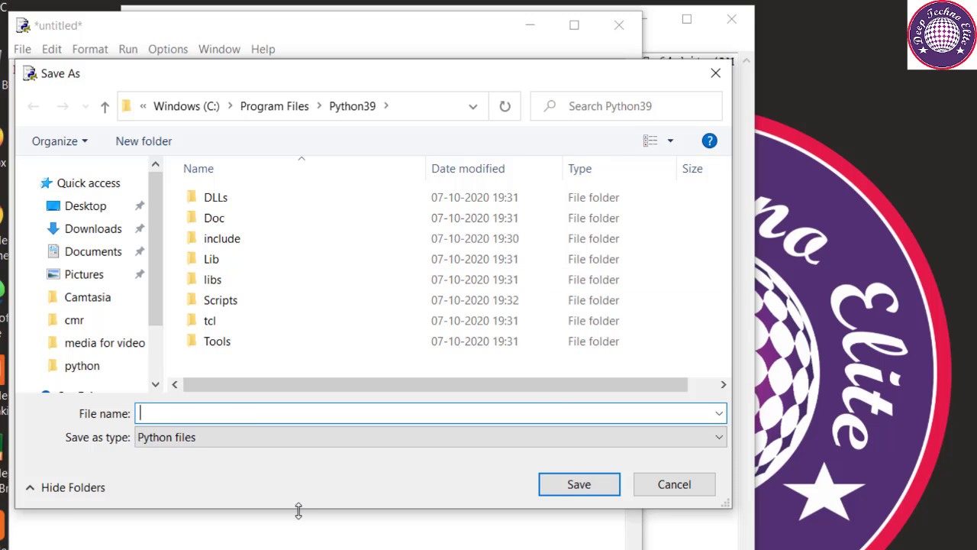
{"action": "type", "text": "example.py"}
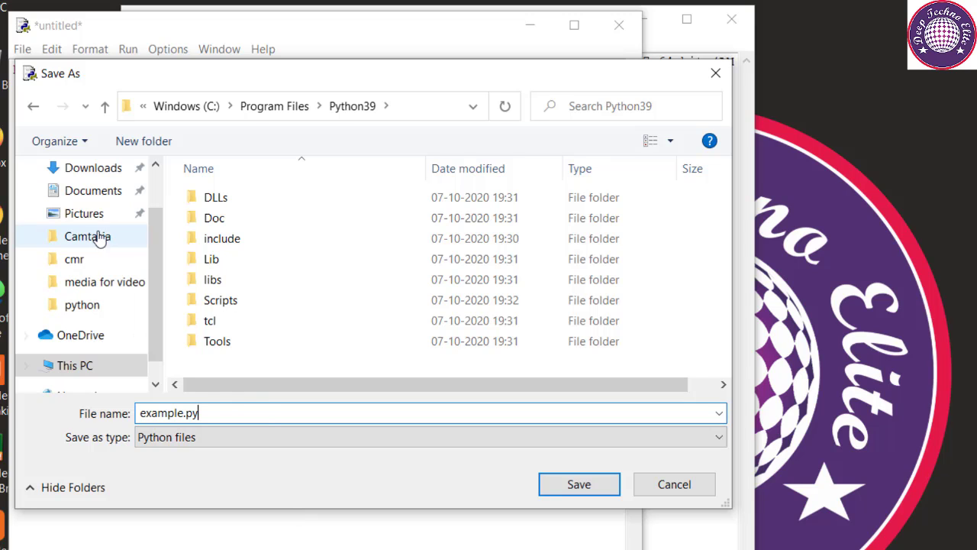
{"action": "scroll", "coordinate": [156, 295], "scroll_direction": "up", "scroll_amount": 2}
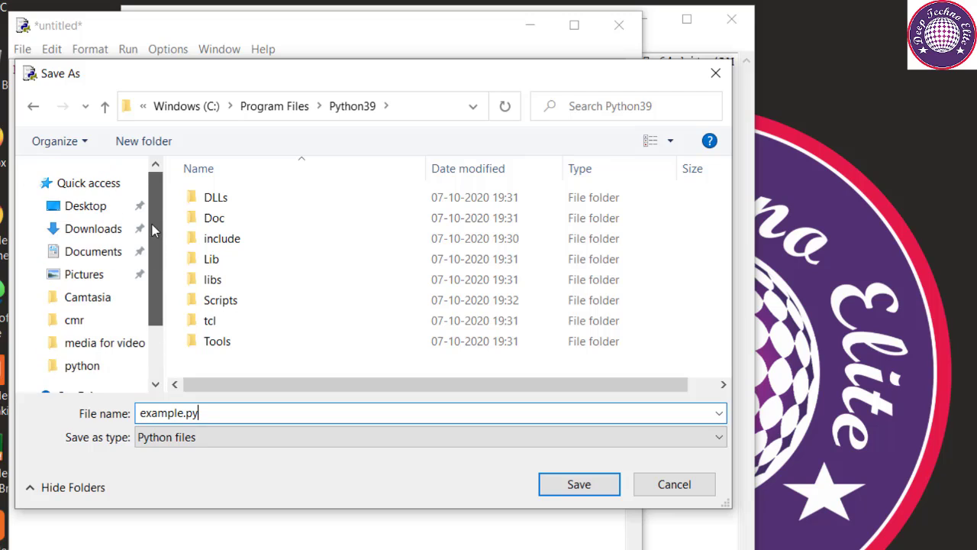
{"action": "left_click", "coordinate": [57, 207]}
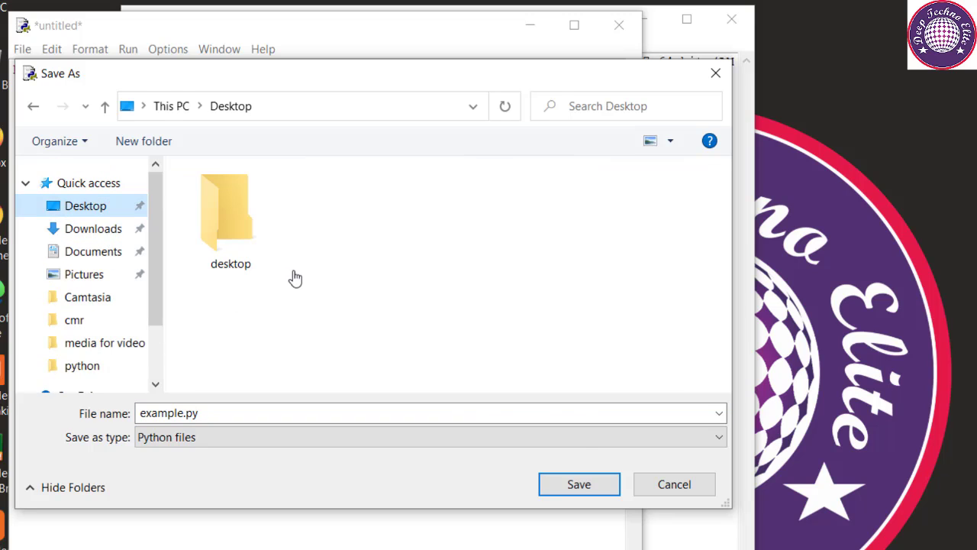
{"action": "left_click", "coordinate": [558, 486]}
{"action": "key", "text": "Return"}
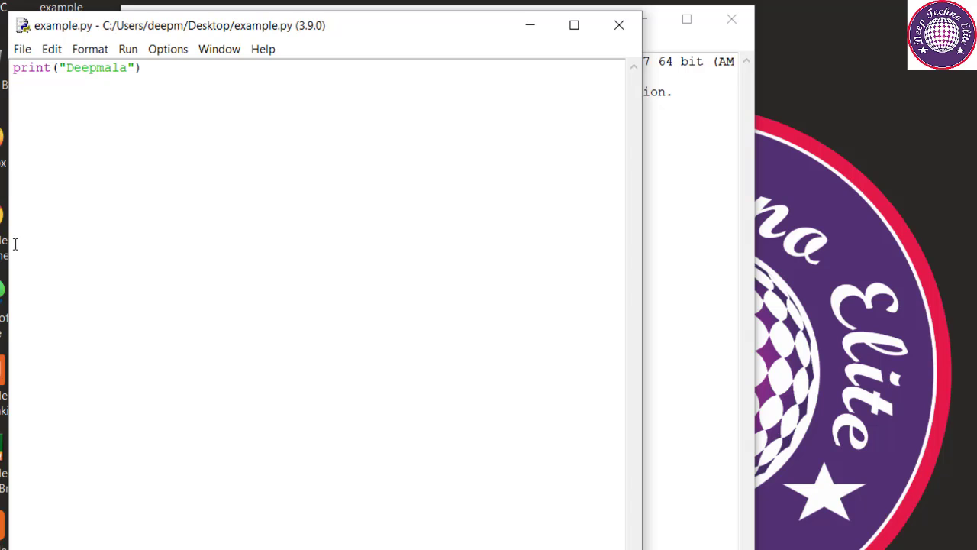
{"action": "left_click", "coordinate": [124, 50]}
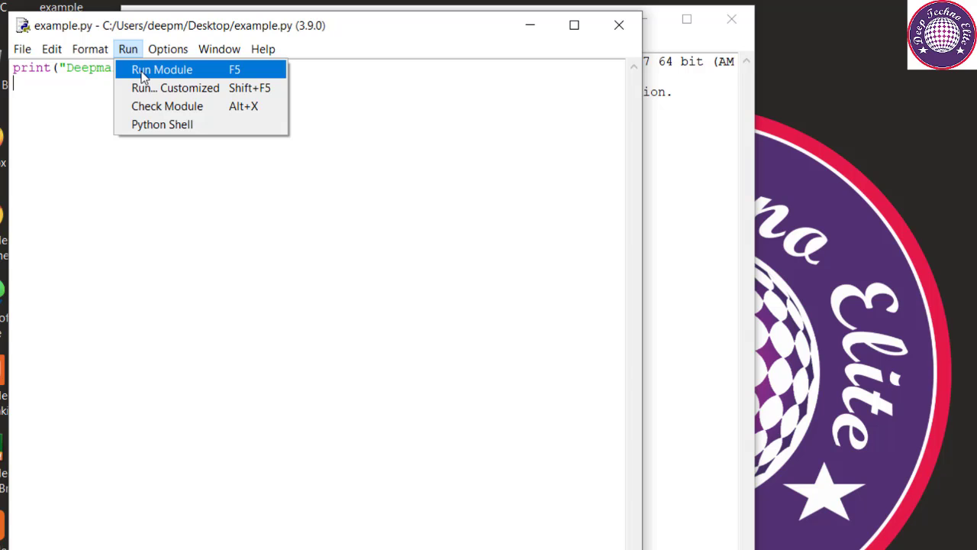
{"action": "left_click", "coordinate": [142, 74]}
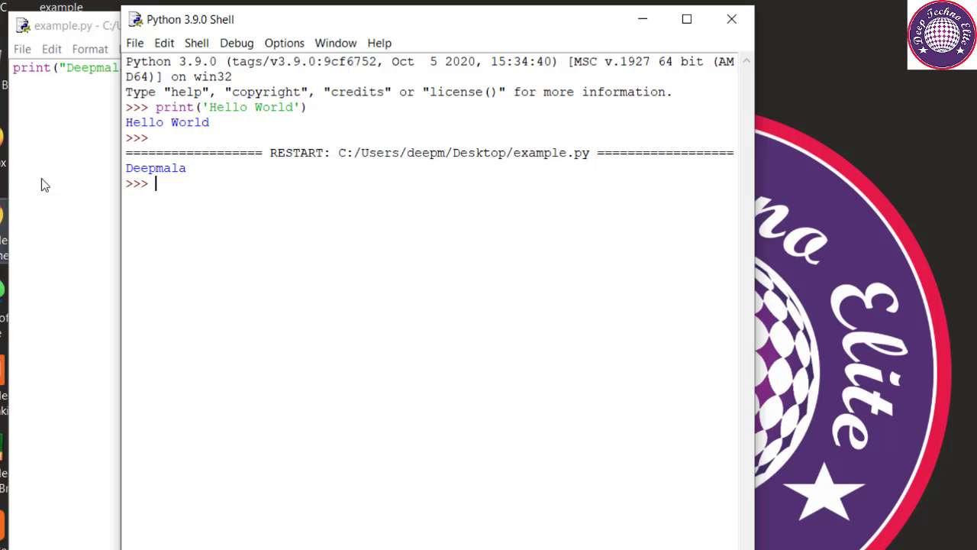
Add the lines a = 10, b = 20 and print(a+b) below the print statement in example.py.
{"action": "left_click", "coordinate": [64, 145]}
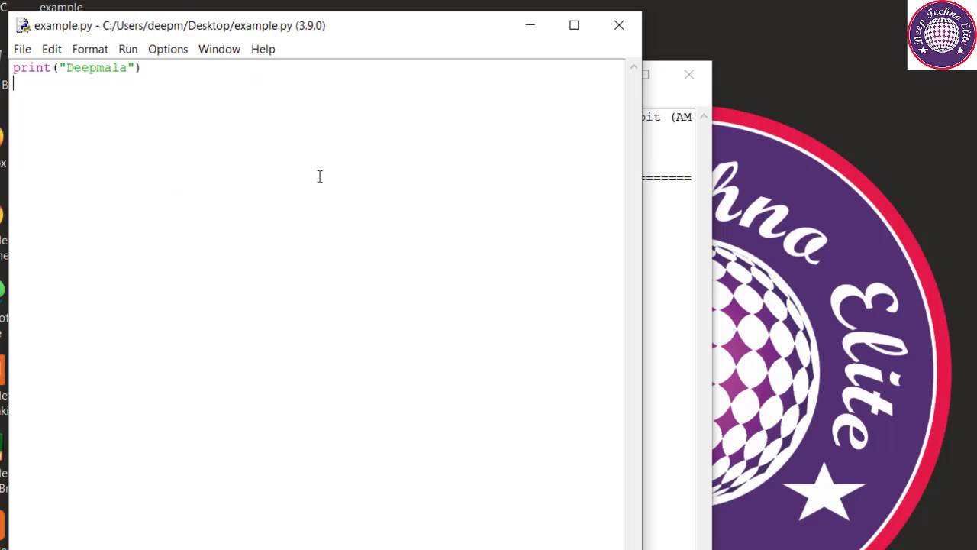
{"action": "type", "text": "a "}
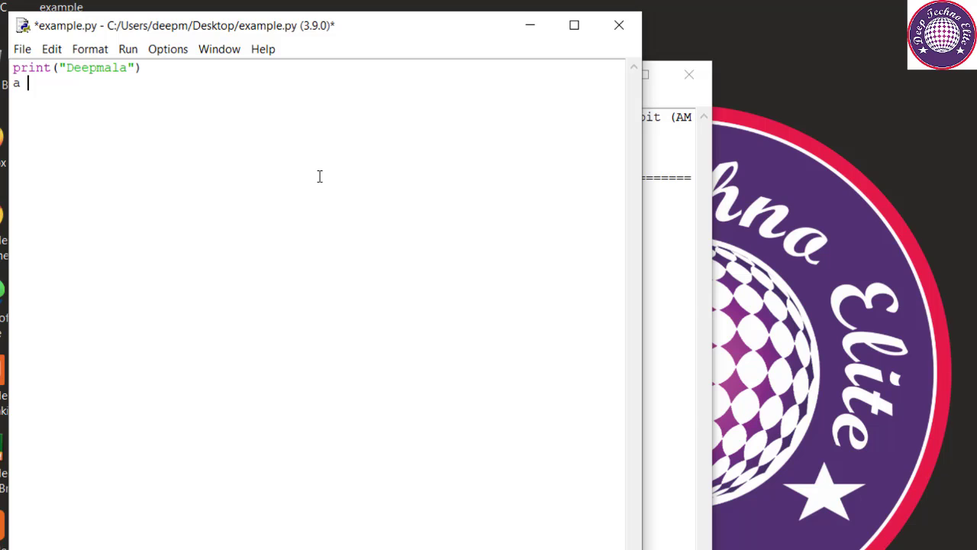
{"action": "type", "text": "= 10"}
{"action": "key", "text": "Return"}
{"action": "type", "text": "b = 20"}
{"action": "key", "text": "Return"}
{"action": "type", "text": "print("}
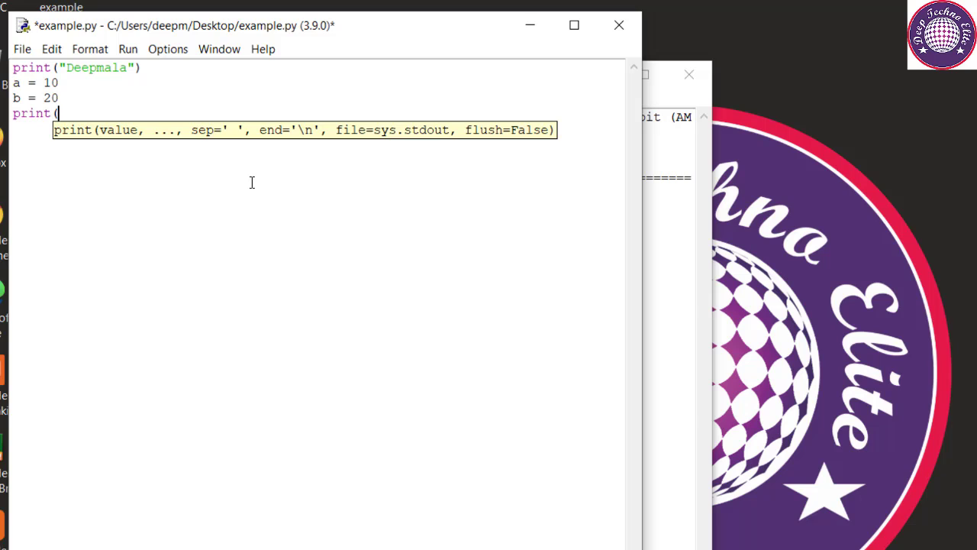
{"action": "type", "text": "a+b)"}
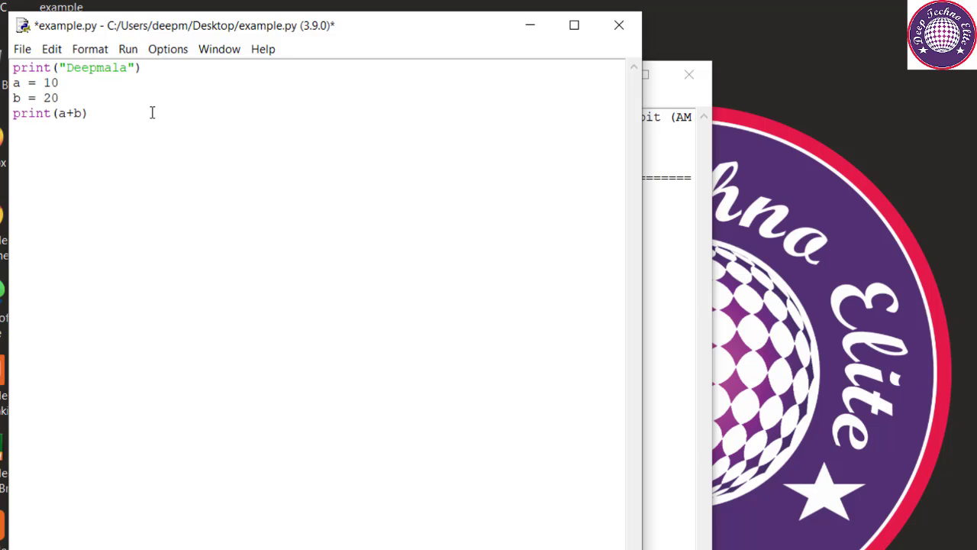
Save the edited example.py and run it again.
{"action": "key", "text": "ctrl+s"}
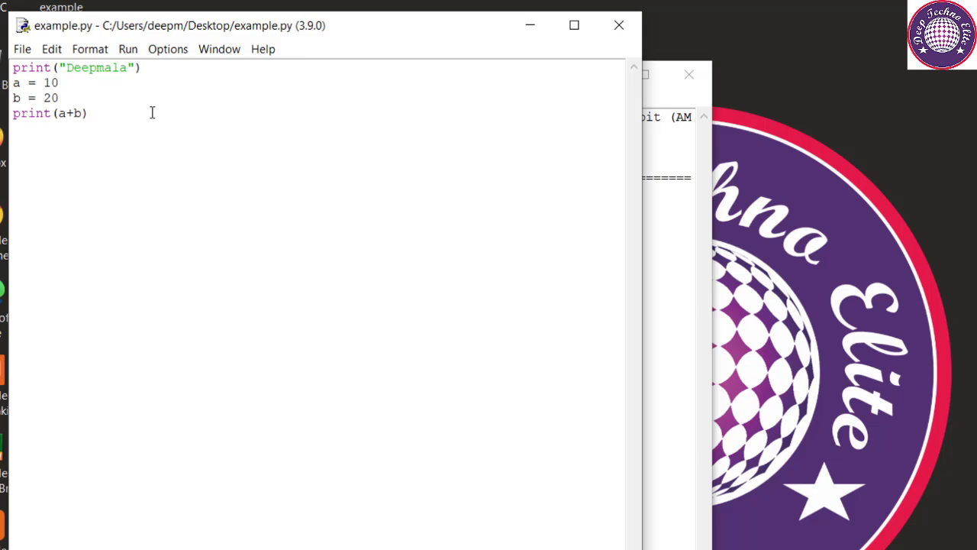
{"action": "left_click", "coordinate": [127, 50]}
{"action": "left_click", "coordinate": [145, 72]}
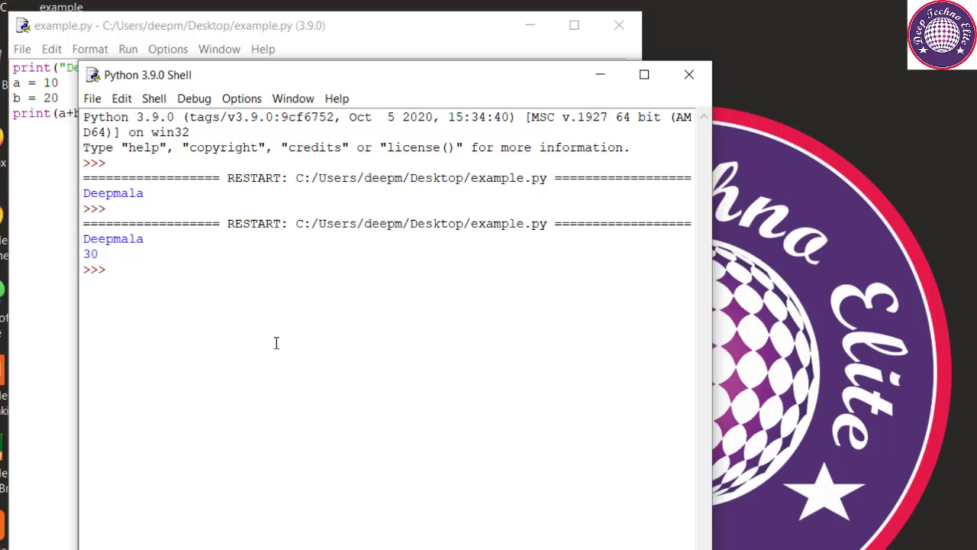
Open the shell's debugger, move the Debug Control window below the shell output, and close it.
{"action": "left_click", "coordinate": [193, 104]}
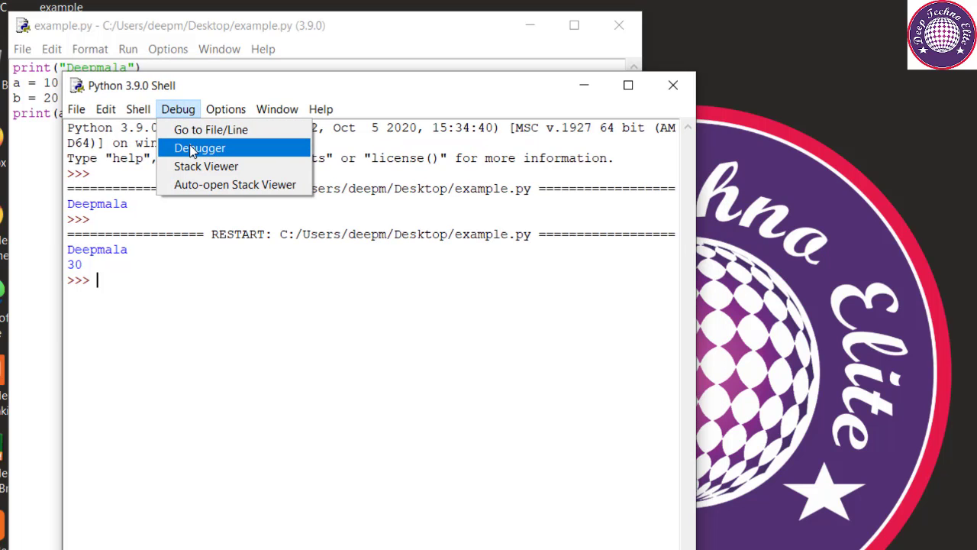
{"action": "left_click", "coordinate": [221, 139]}
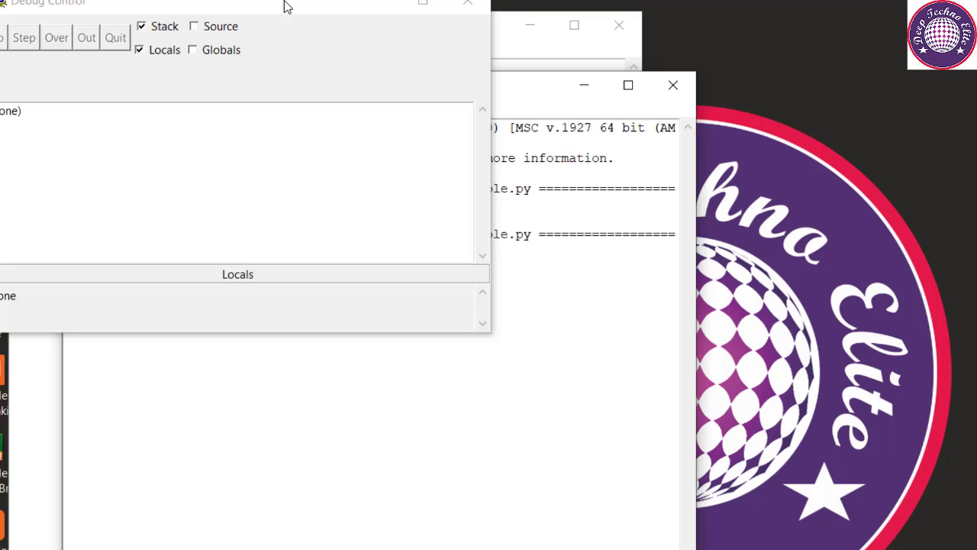
{"action": "left_click_drag", "start_coordinate": [285, 7], "coordinate": [413, 369]}
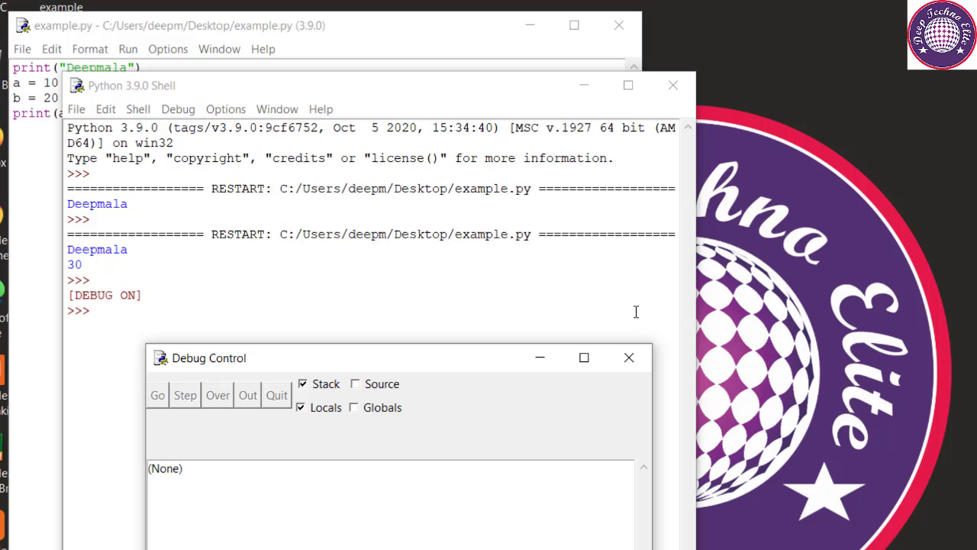
{"action": "left_click", "coordinate": [630, 360]}
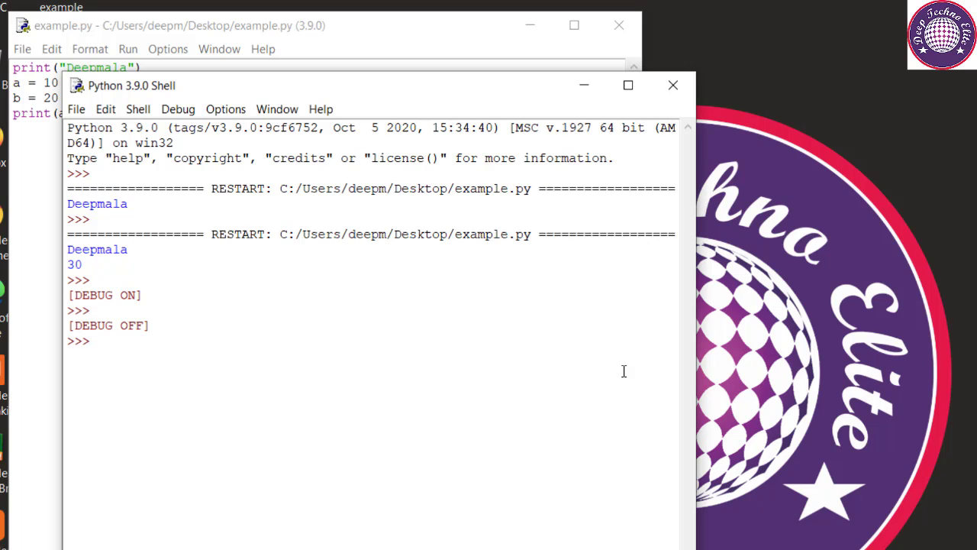
Open the IDLE settings, bring the whole dialog into view, and set the shell/editor font to Calibri, size 20.
{"action": "left_click", "coordinate": [229, 111]}
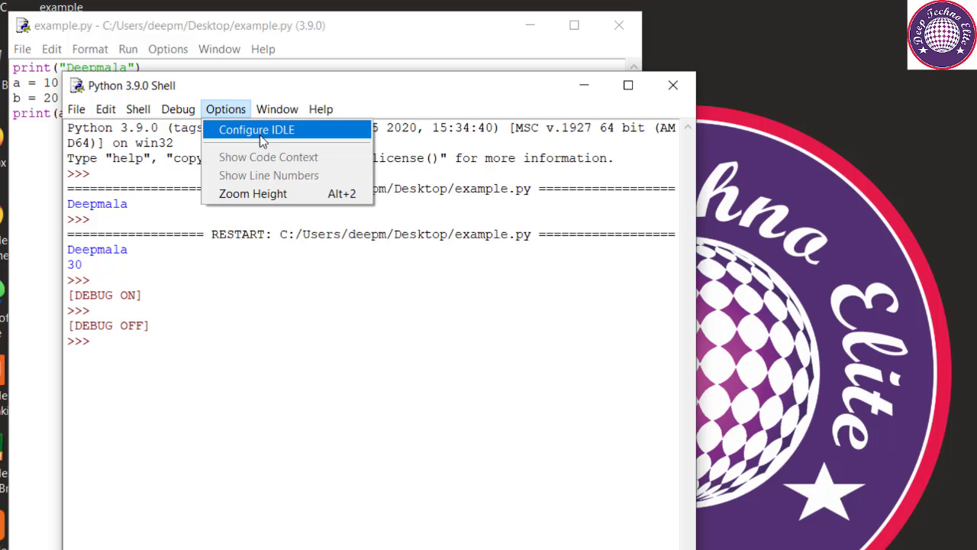
{"action": "left_click", "coordinate": [314, 131]}
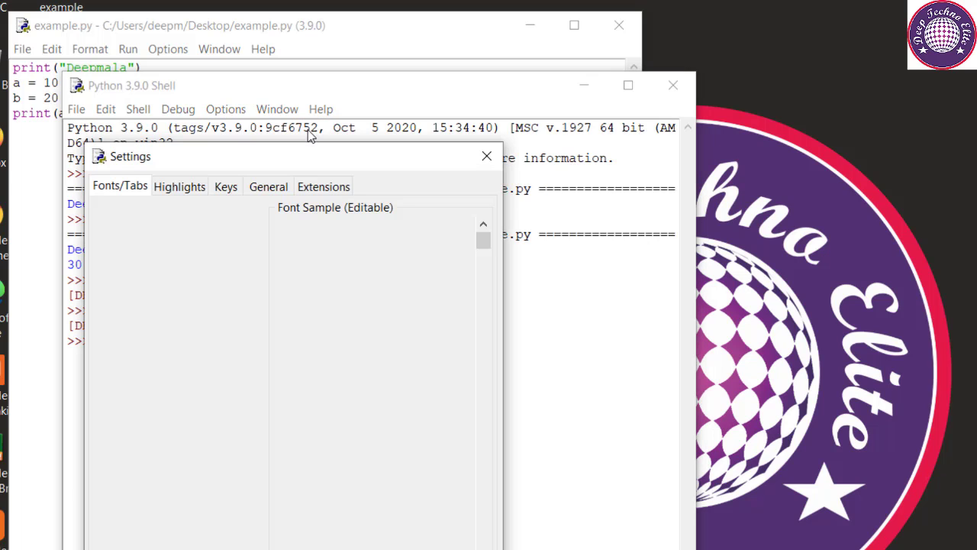
{"action": "left_click_drag", "start_coordinate": [293, 159], "coordinate": [397, 33]}
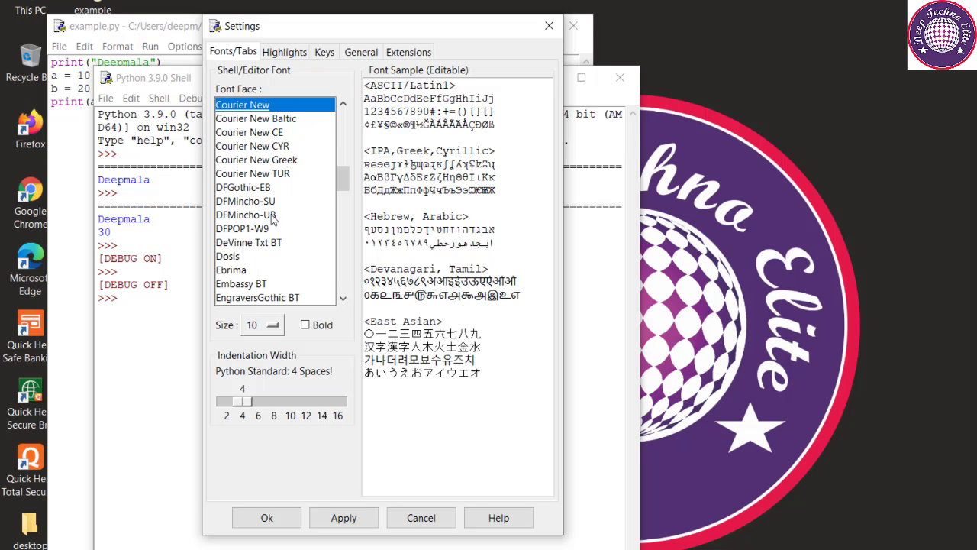
{"action": "scroll", "coordinate": [273, 219], "scroll_direction": "up", "scroll_amount": 1}
{"action": "scroll", "coordinate": [272, 219], "scroll_direction": "up", "scroll_amount": 4}
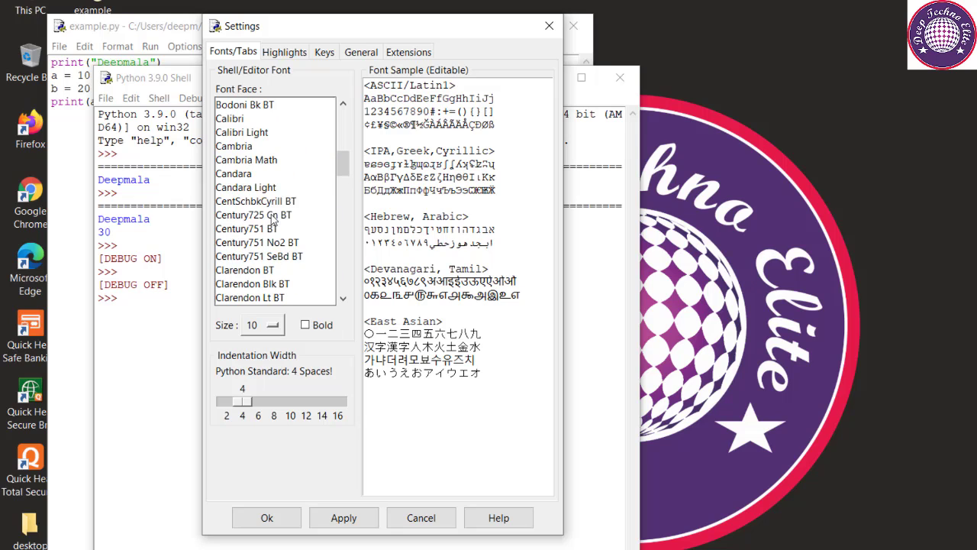
{"action": "left_click", "coordinate": [232, 121]}
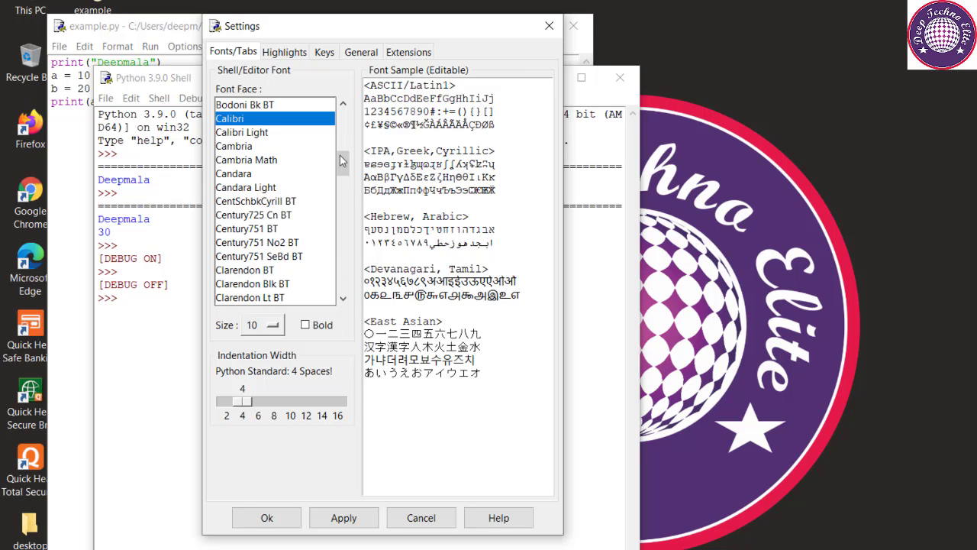
{"action": "left_click", "coordinate": [273, 325]}
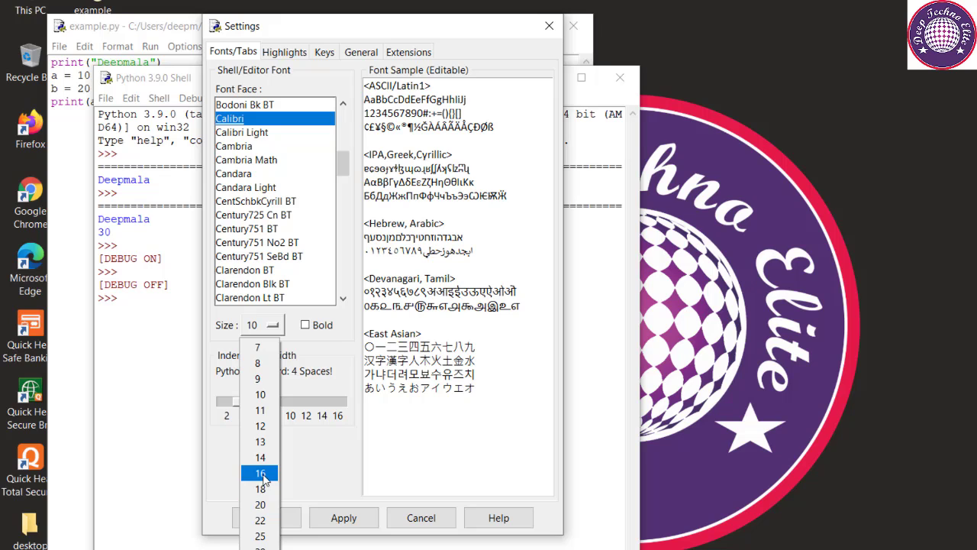
{"action": "left_click", "coordinate": [261, 505]}
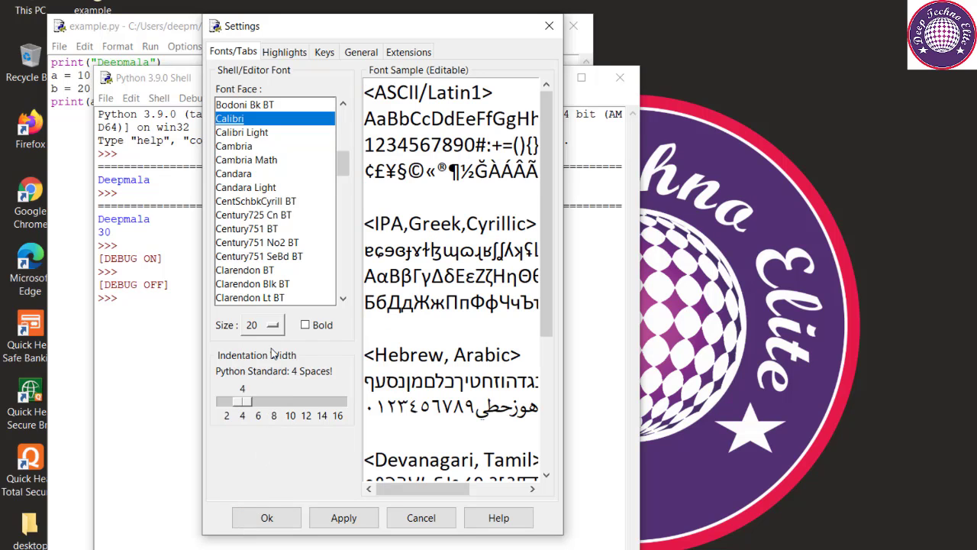
Review the highlighting settings, including the color choices for Normal Code or Text, plus the key bindings, general preferences and extensions.
{"action": "left_click", "coordinate": [288, 55]}
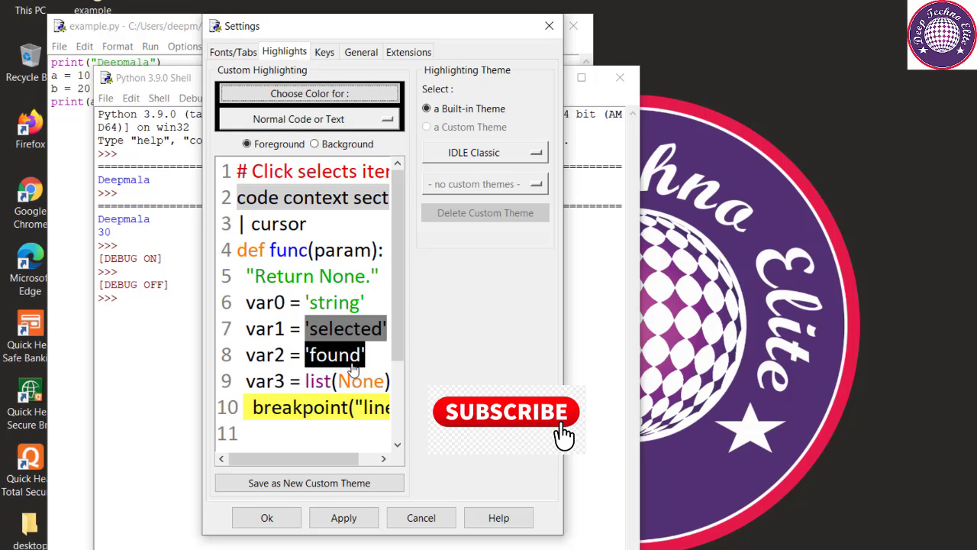
{"action": "left_click", "coordinate": [363, 94]}
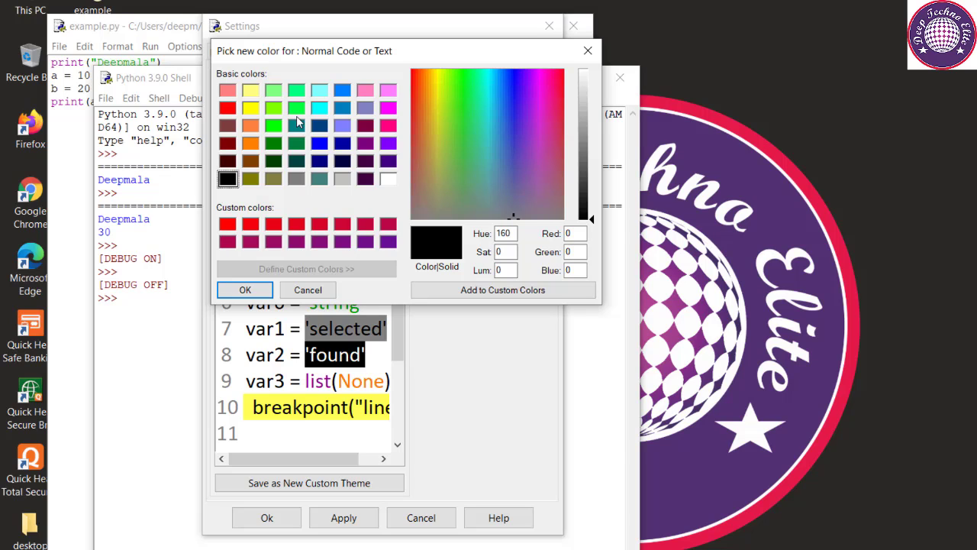
{"action": "key", "text": "Escape"}
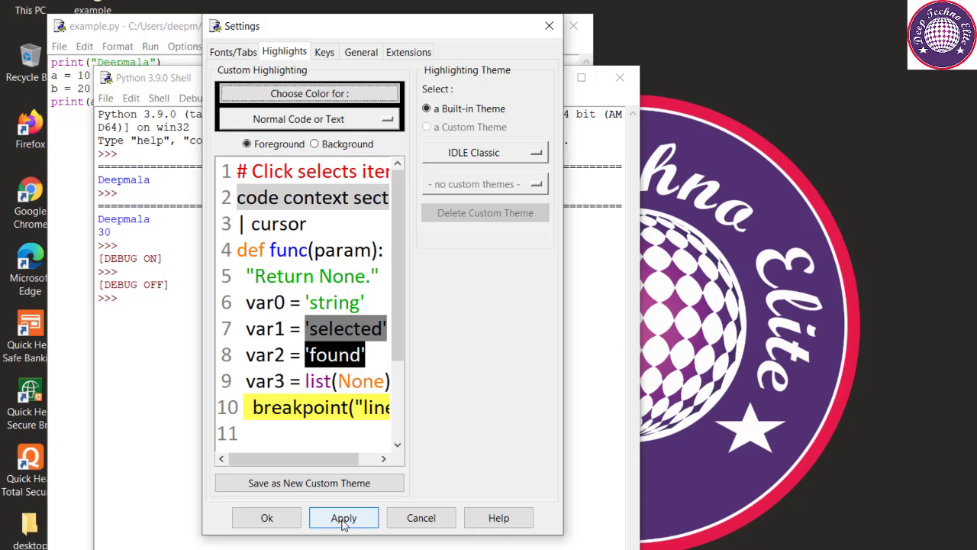
{"action": "left_click", "coordinate": [324, 52]}
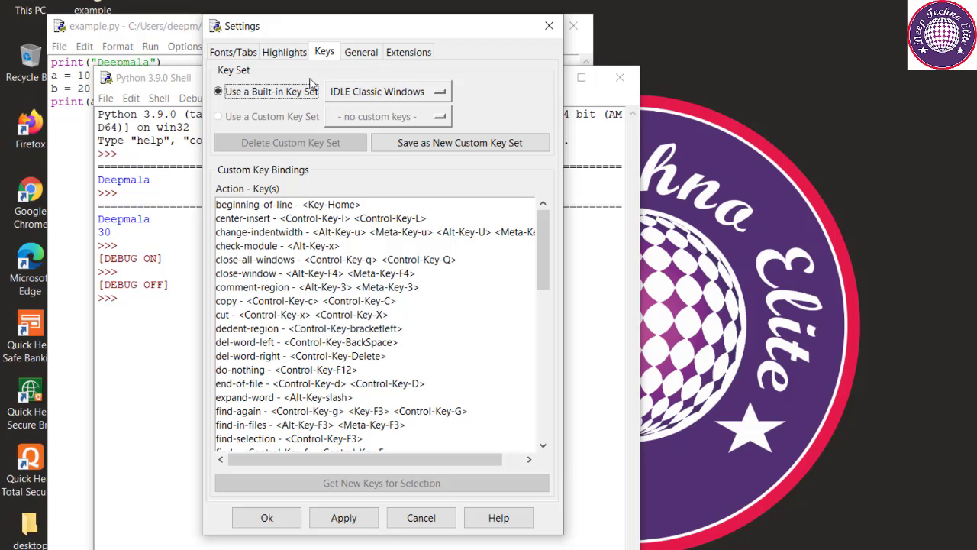
{"action": "left_click", "coordinate": [362, 53]}
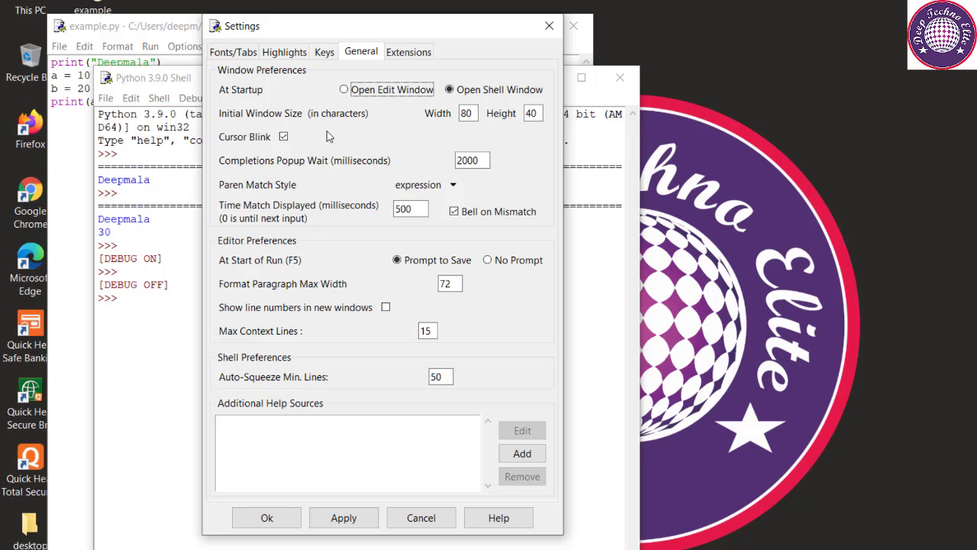
{"action": "left_click", "coordinate": [409, 54]}
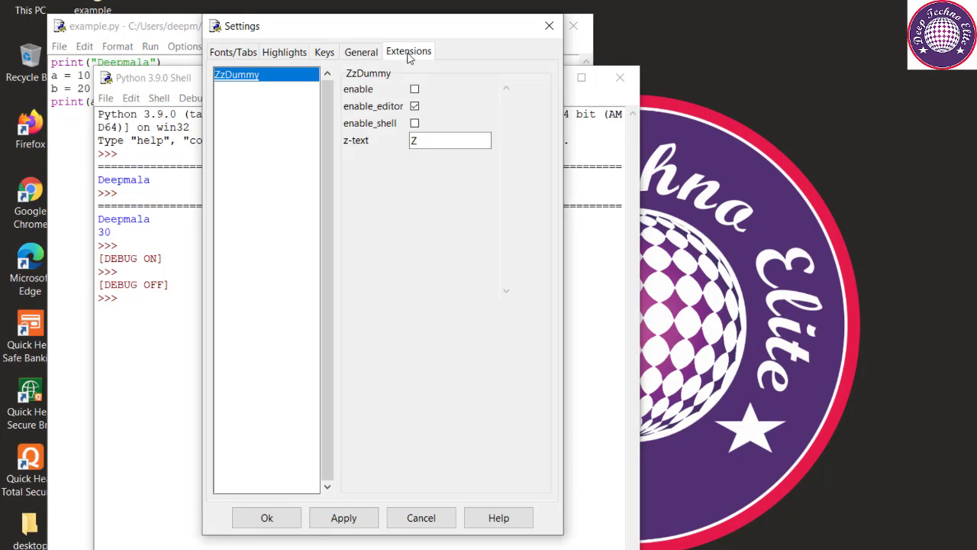